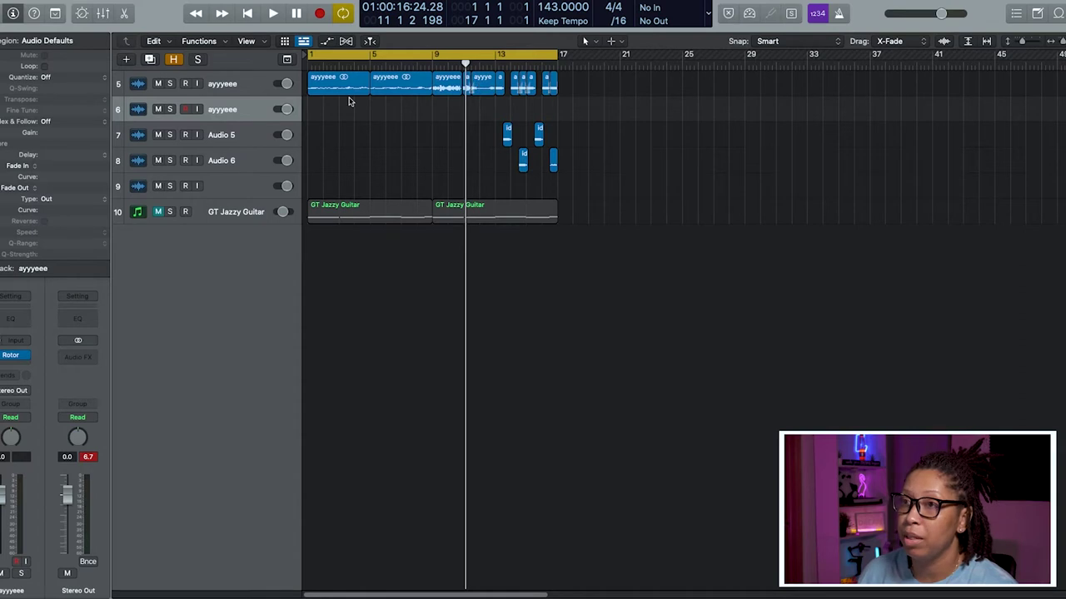
# Step: Move the ayyyeee regions from bar 11 onward on track 5 down to track 6 at the same positions
pyautogui.click(202, 84)
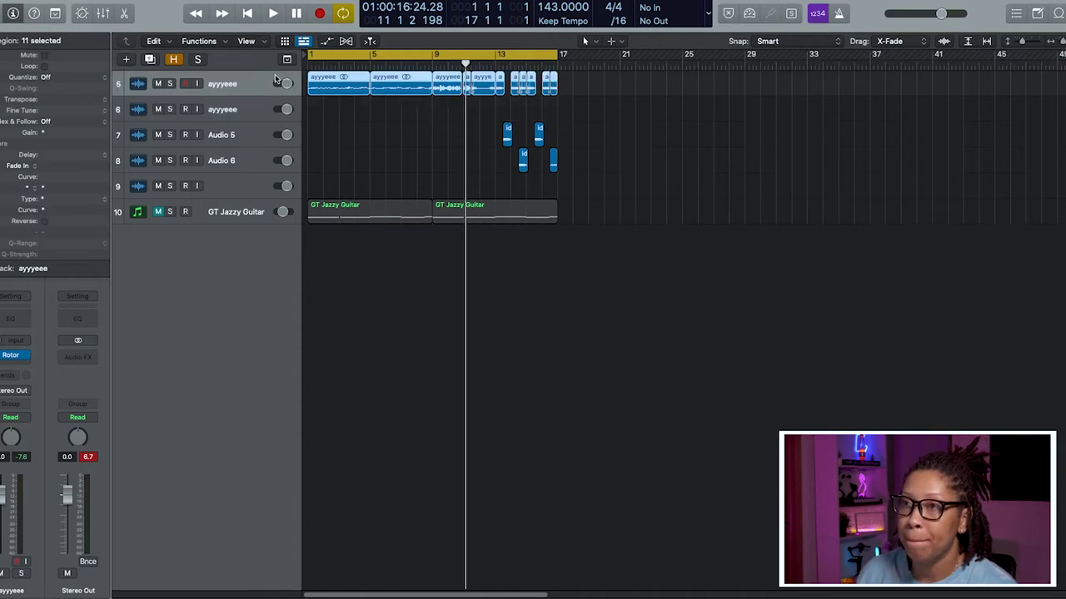
pyautogui.click(374, 119)
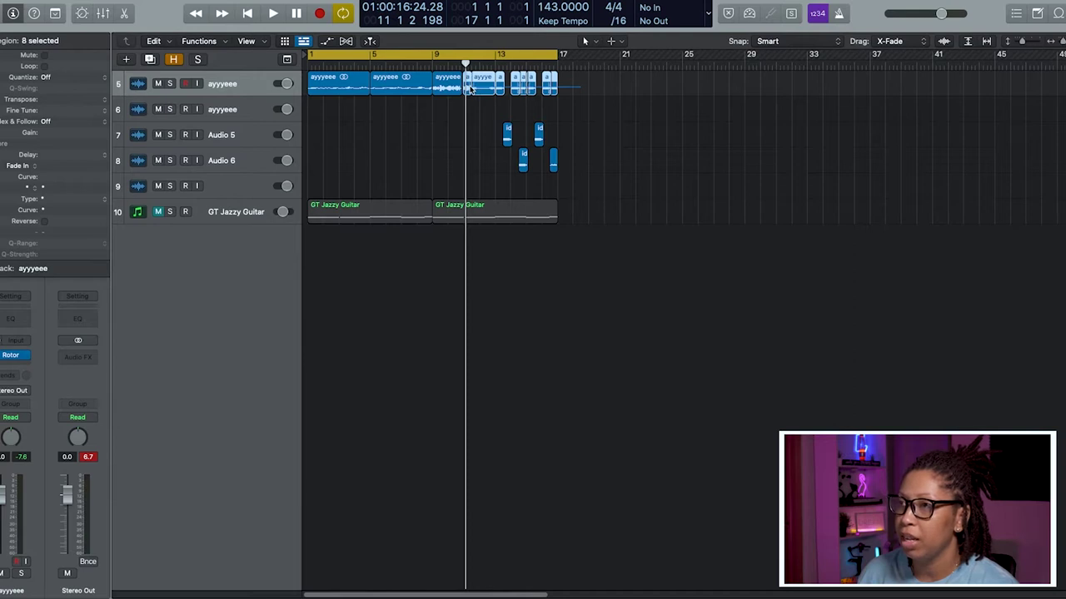
pyautogui.moveTo(482, 84); pyautogui.dragTo(485, 106)
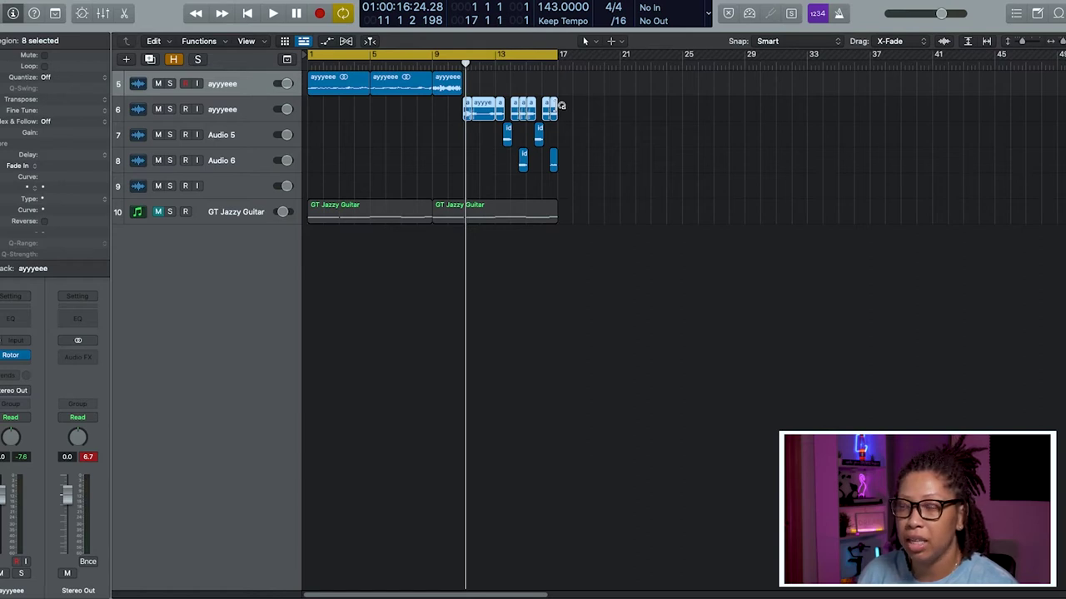
pyautogui.click(617, 121)
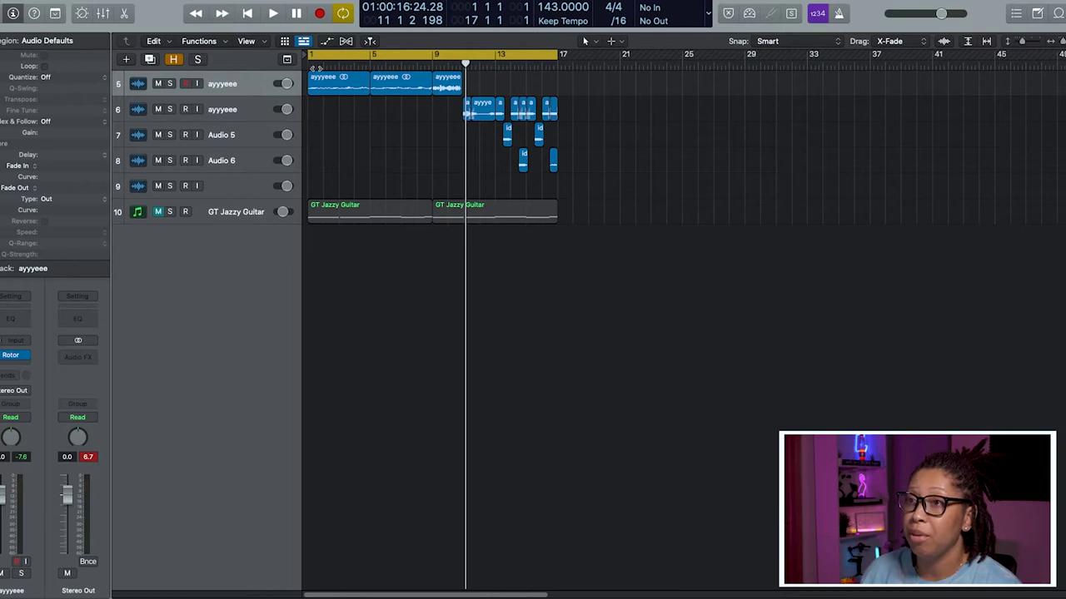
# Step: Shorten the cycle range to end at bar 11 and play it from bar 1 with the GT Jazzy Guitar track unmuted
pyautogui.click(309, 65)
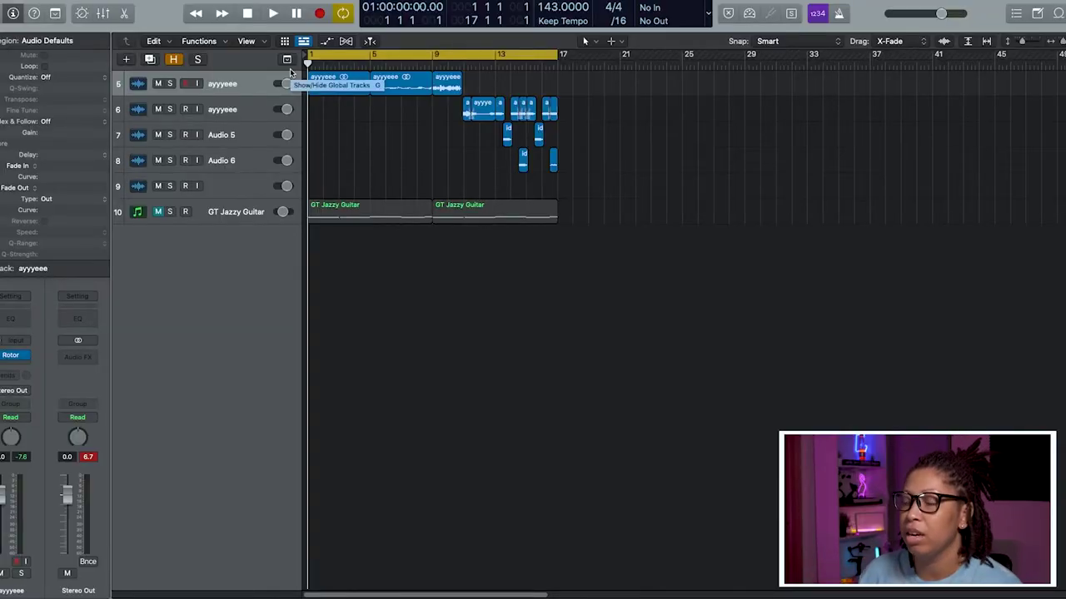
pyautogui.moveTo(557, 54); pyautogui.dragTo(464, 55)
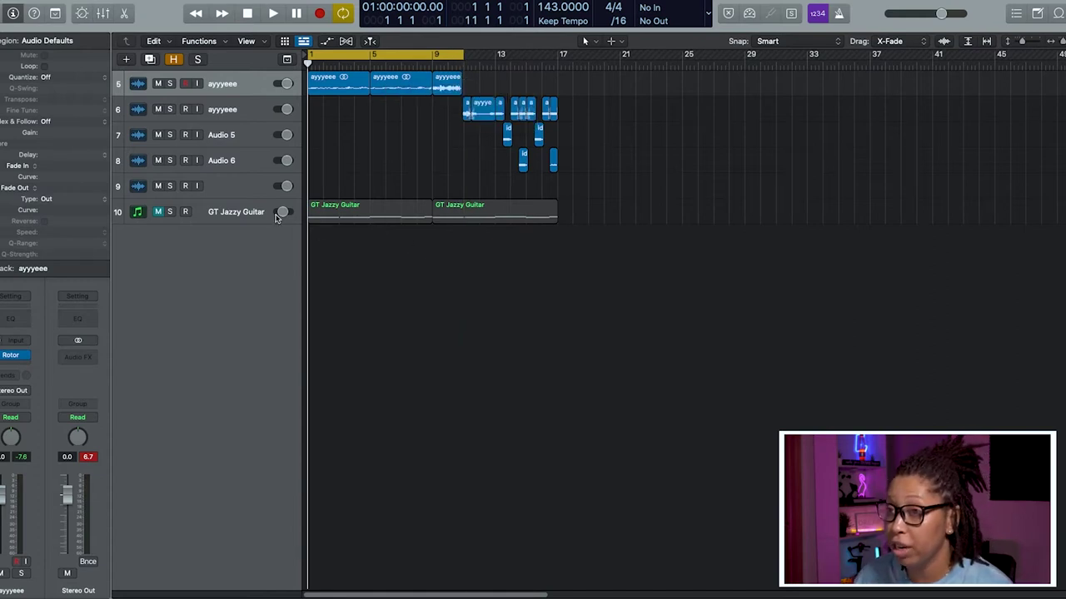
pyautogui.click(159, 214)
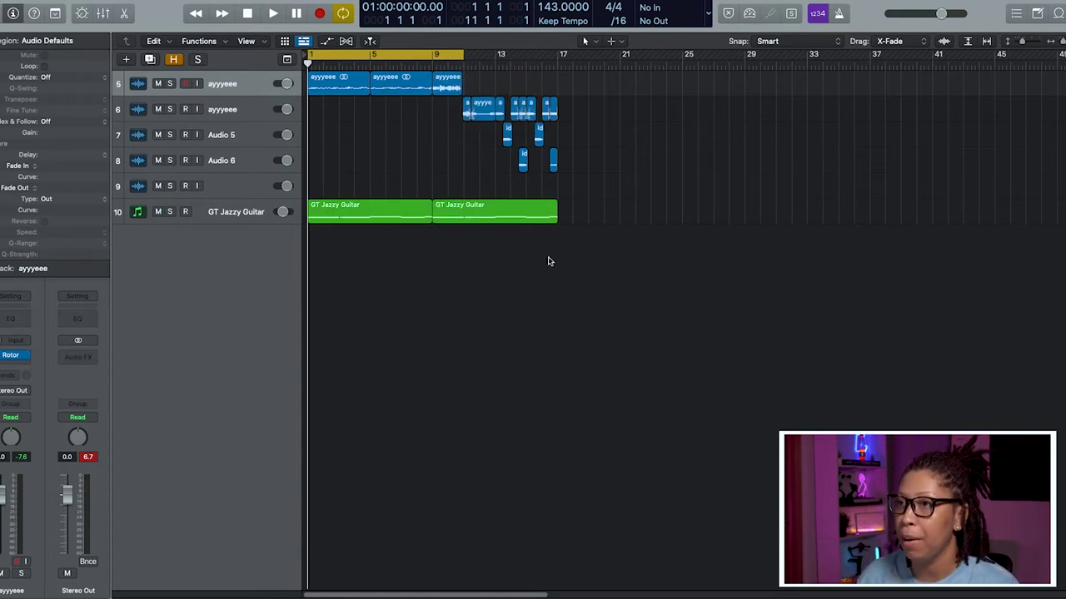
pyautogui.press('space')
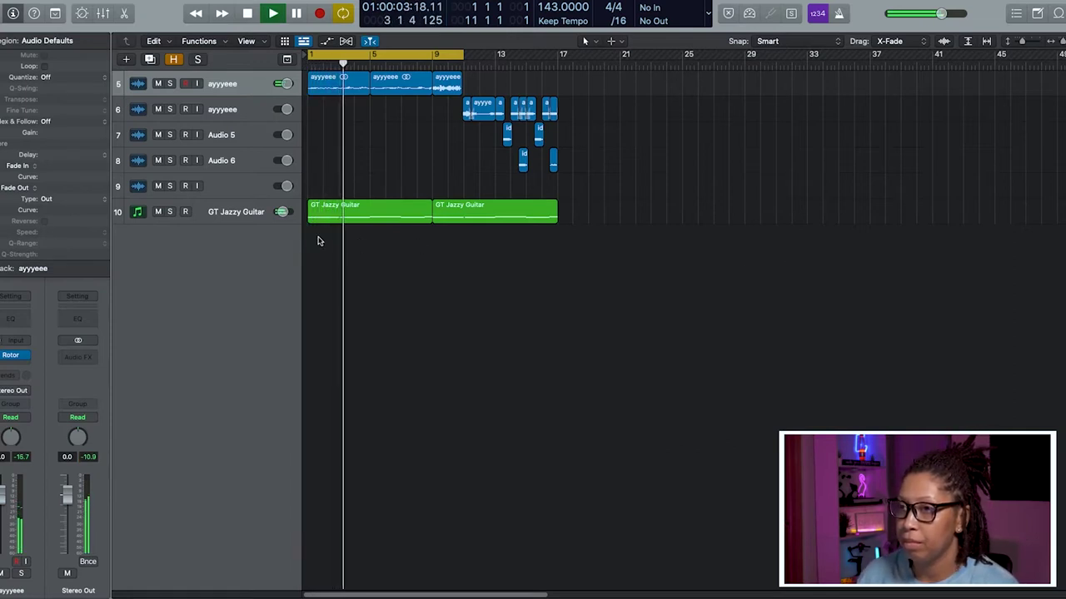
# Step: Delete the empty unnamed audio track between Audio 6 and GT Jazzy Guitar
pyautogui.click(216, 213)
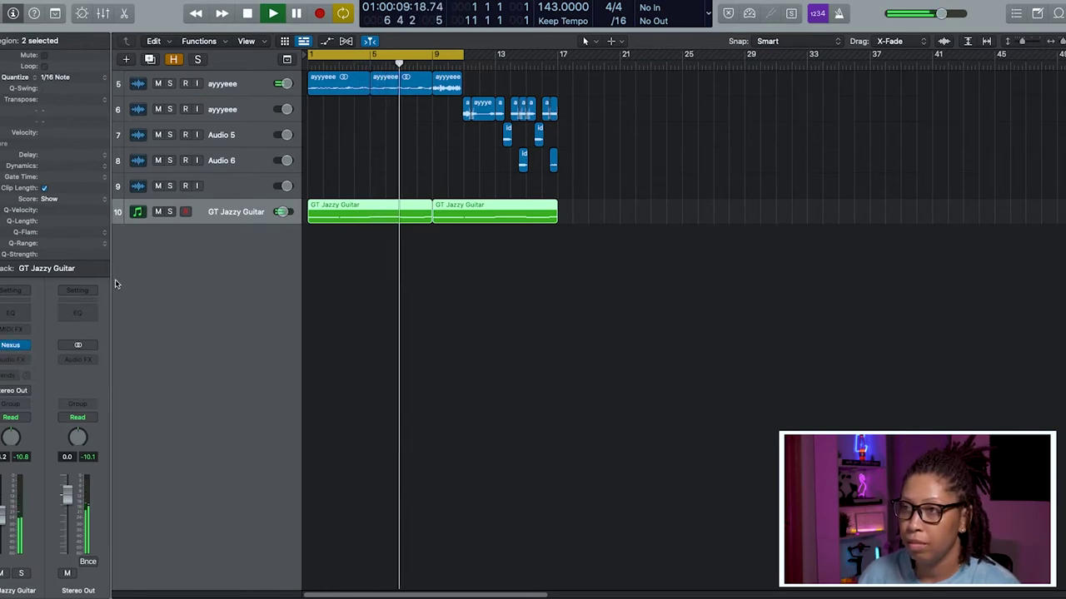
pyautogui.click(398, 251)
pyautogui.click(245, 188)
pyautogui.press('super+BackSpace')
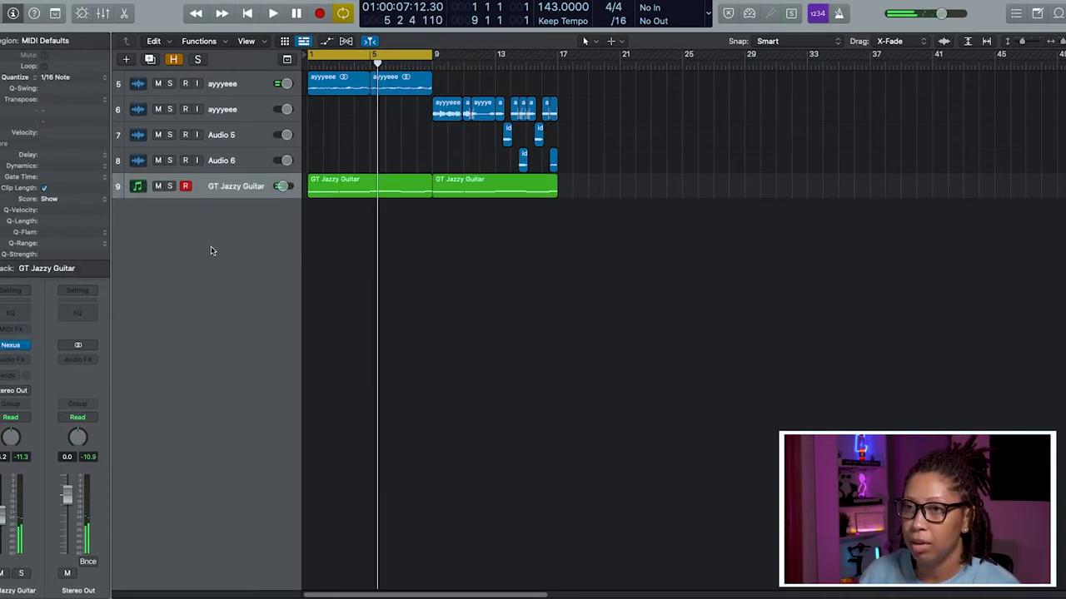
# Step: Add a software instrument track with Kontakt Player loaded and set its MIDI channel to 1
pyautogui.press('alt+super+s')
pyautogui.click(25, 346)
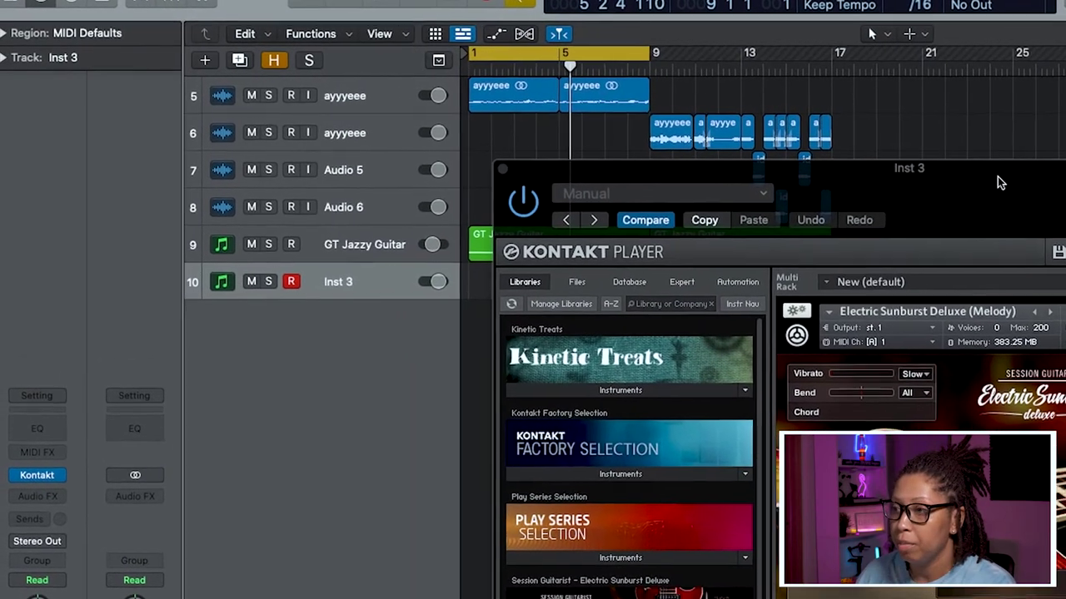
pyautogui.click(12, 58)
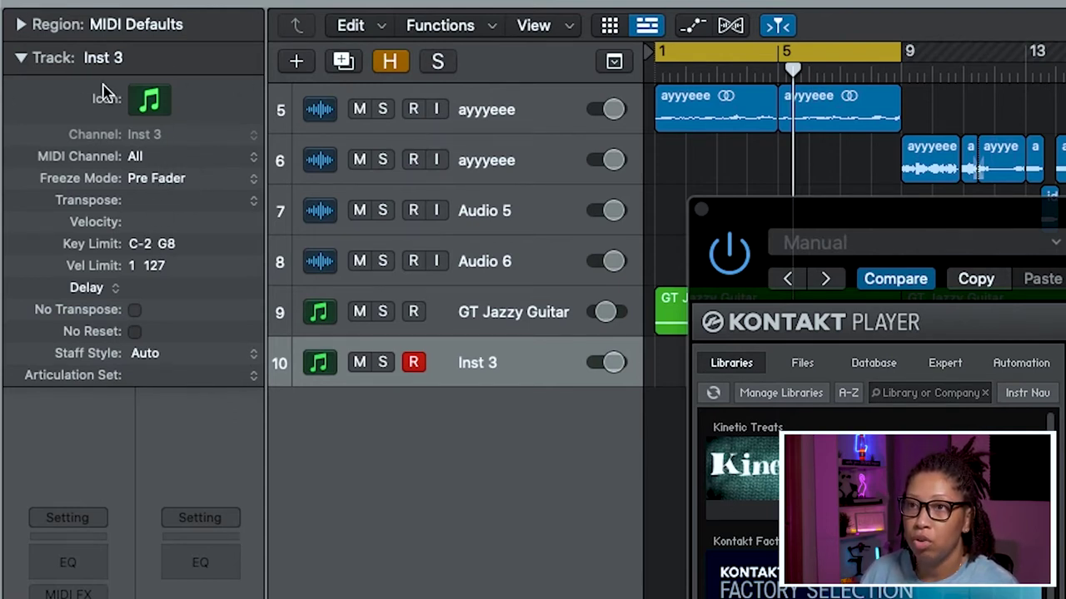
pyautogui.click(169, 159)
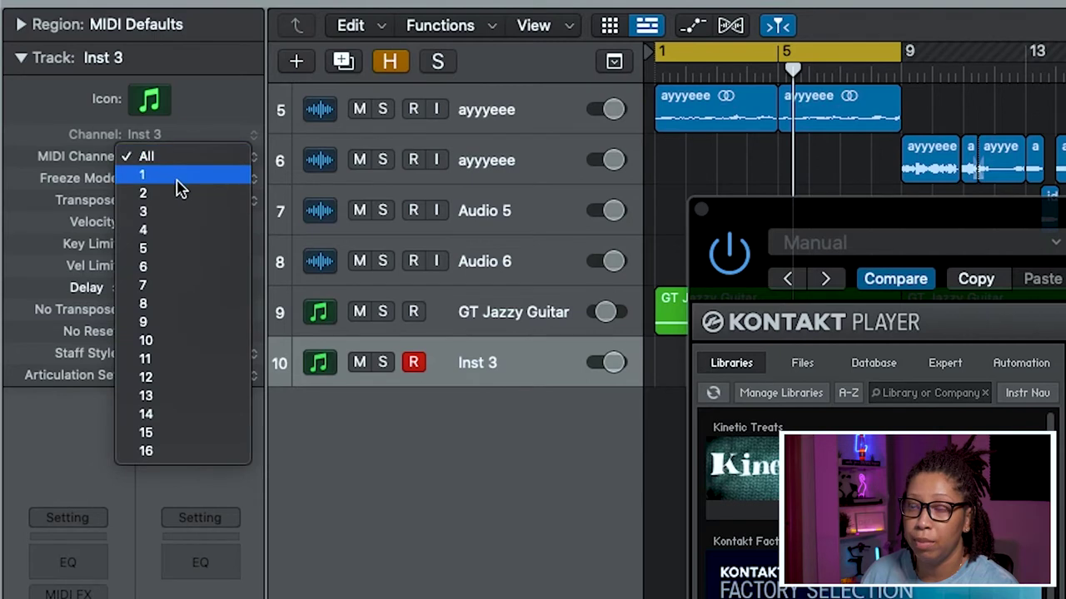
pyautogui.click(182, 176)
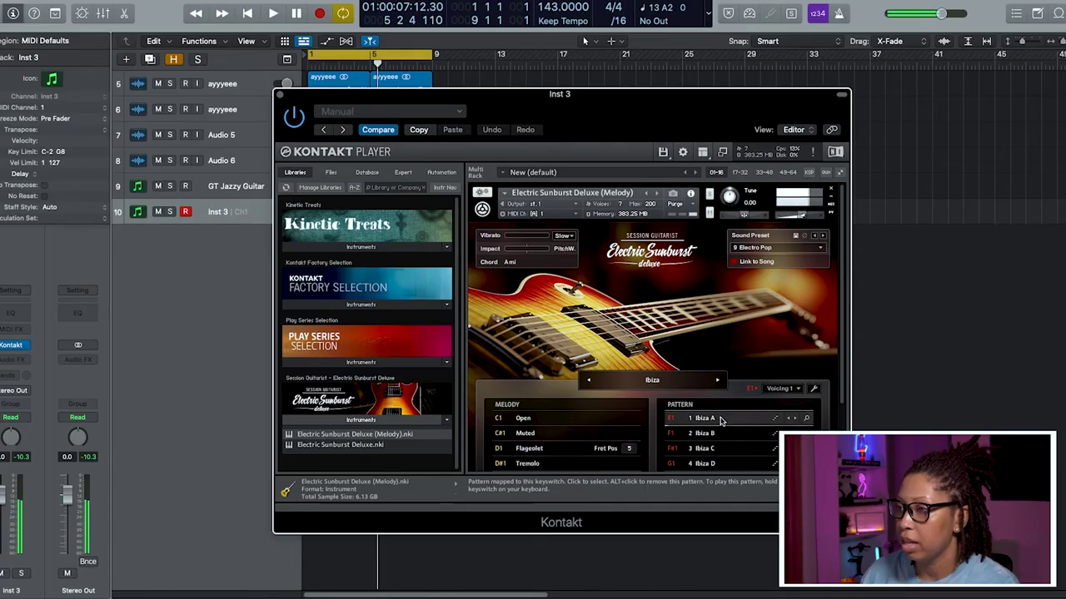
# Step: Preview the Ibiza A pattern in Electric Sunburst Deluxe and close the instrument window
pyautogui.click(721, 421)
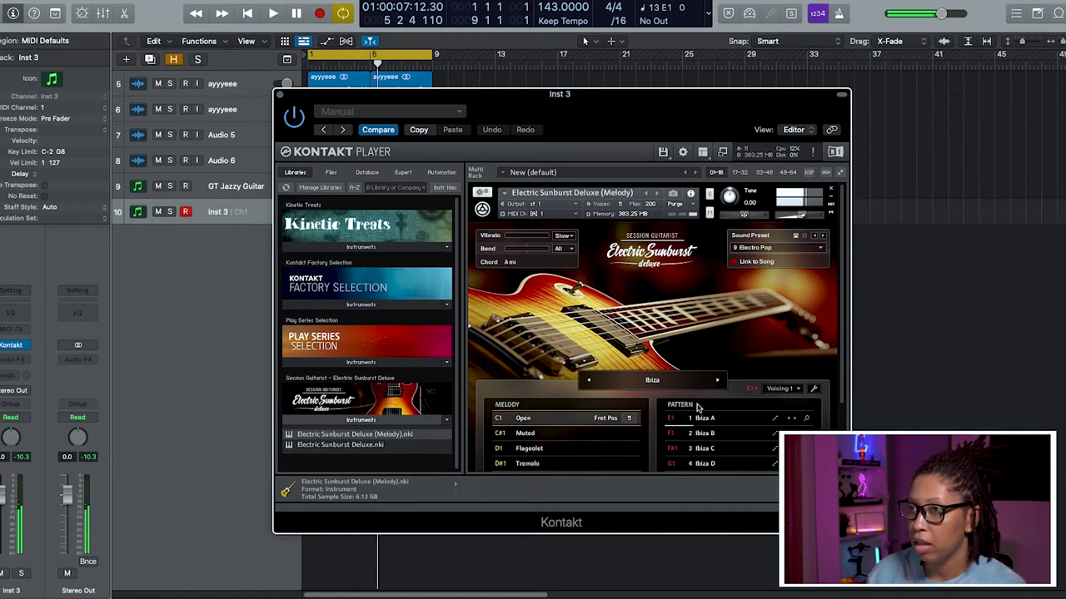
pyautogui.click(282, 96)
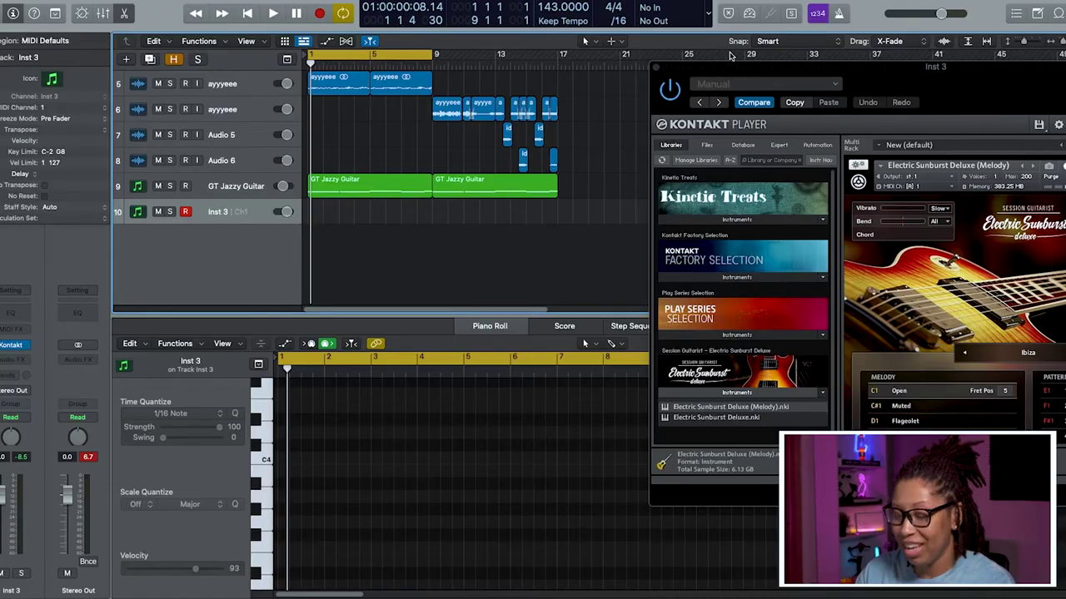
pyautogui.click(661, 70)
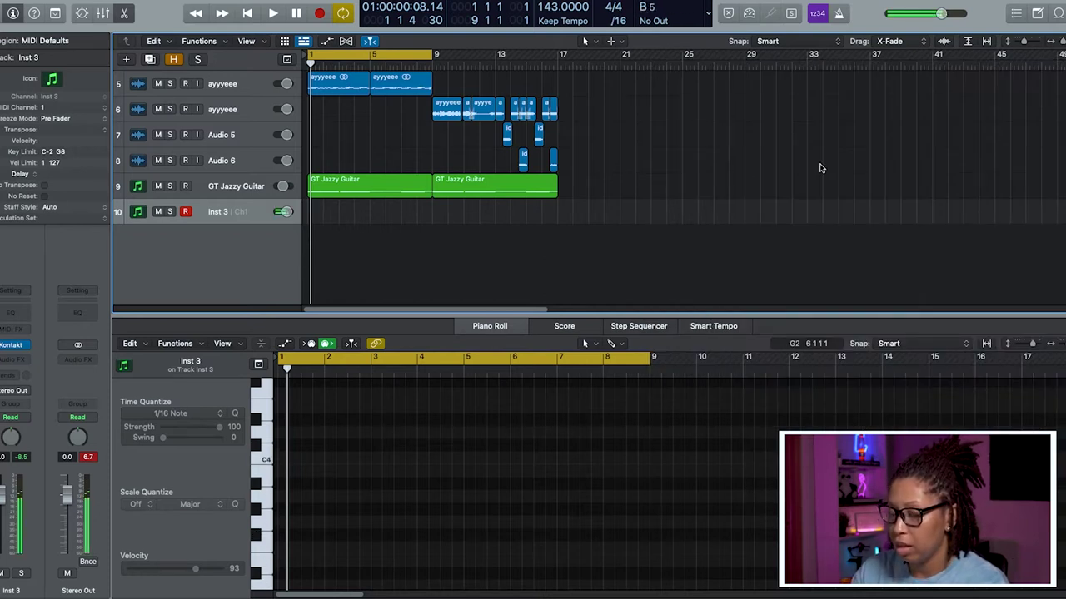
pyautogui.press('r')
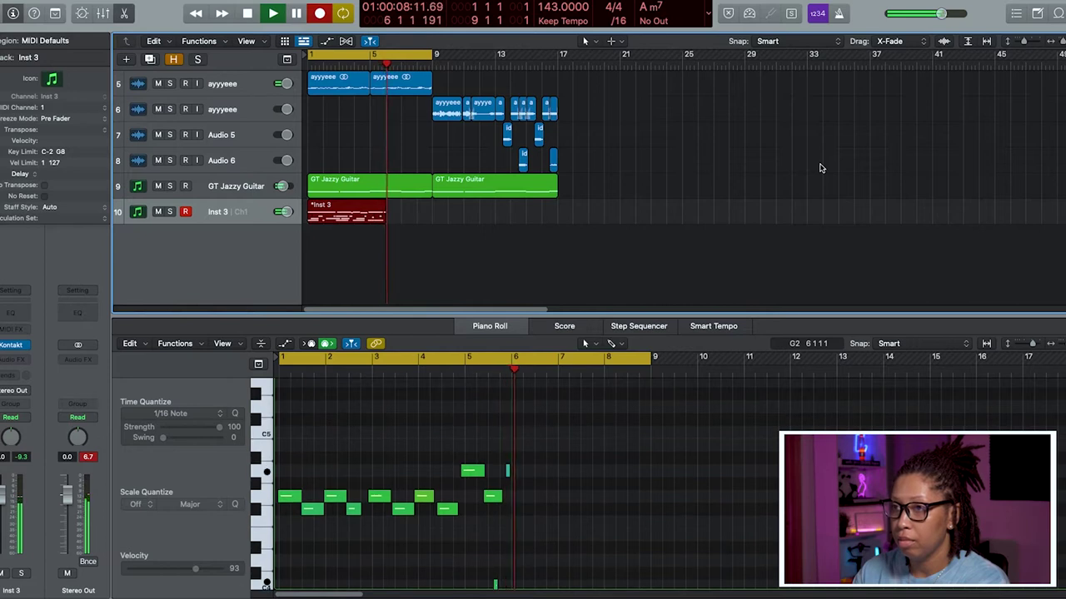
pyautogui.press('space')
pyautogui.press('Delete')
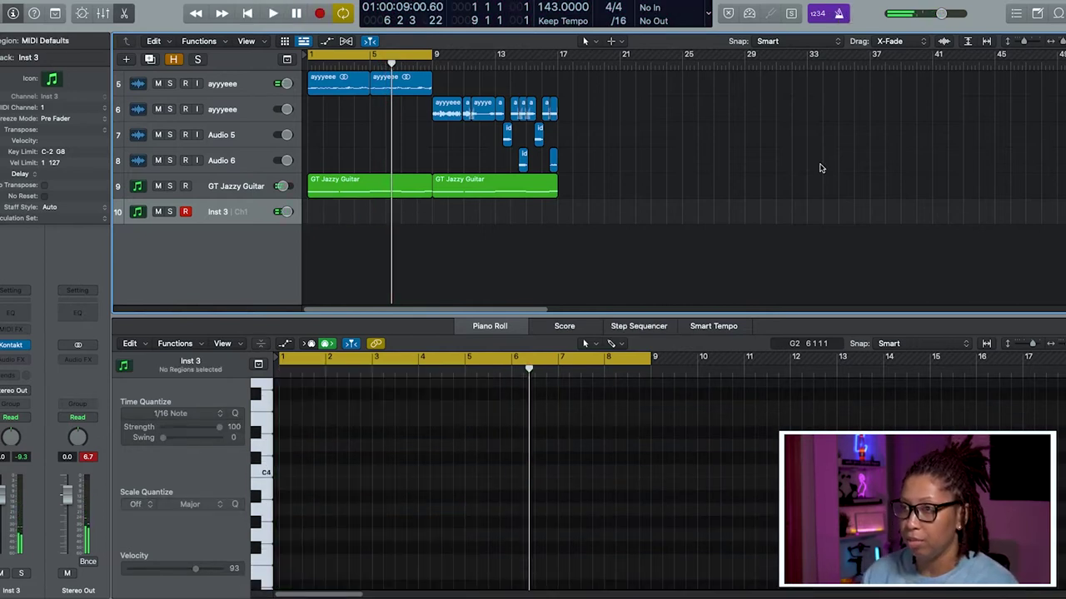
# Step: Bounce the first Inst 3 region in place to an audio track named guitar and play it back
pyautogui.press('space')
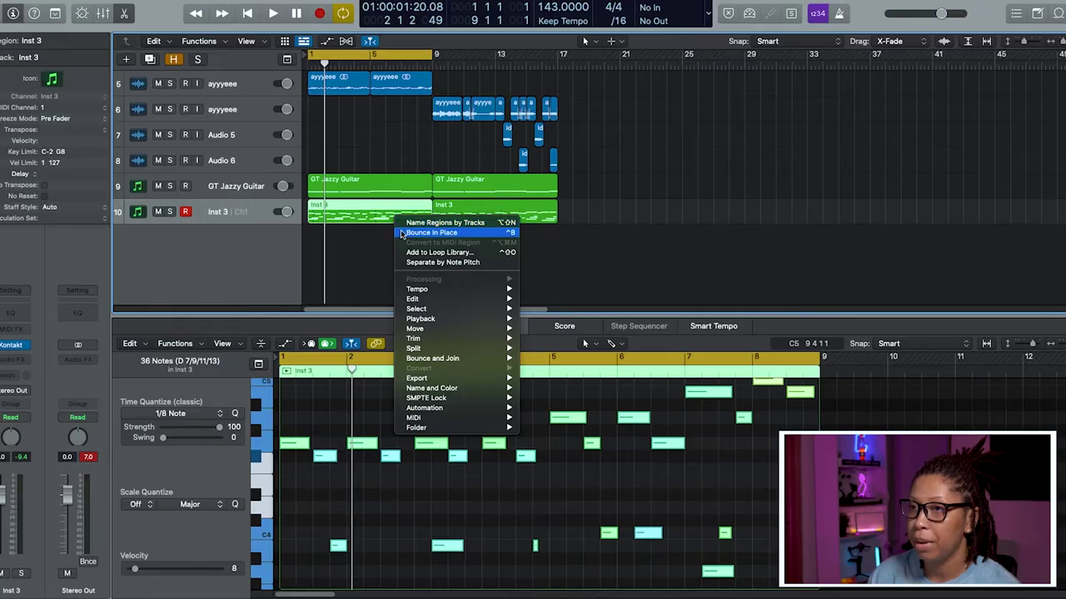
pyautogui.click(405, 232)
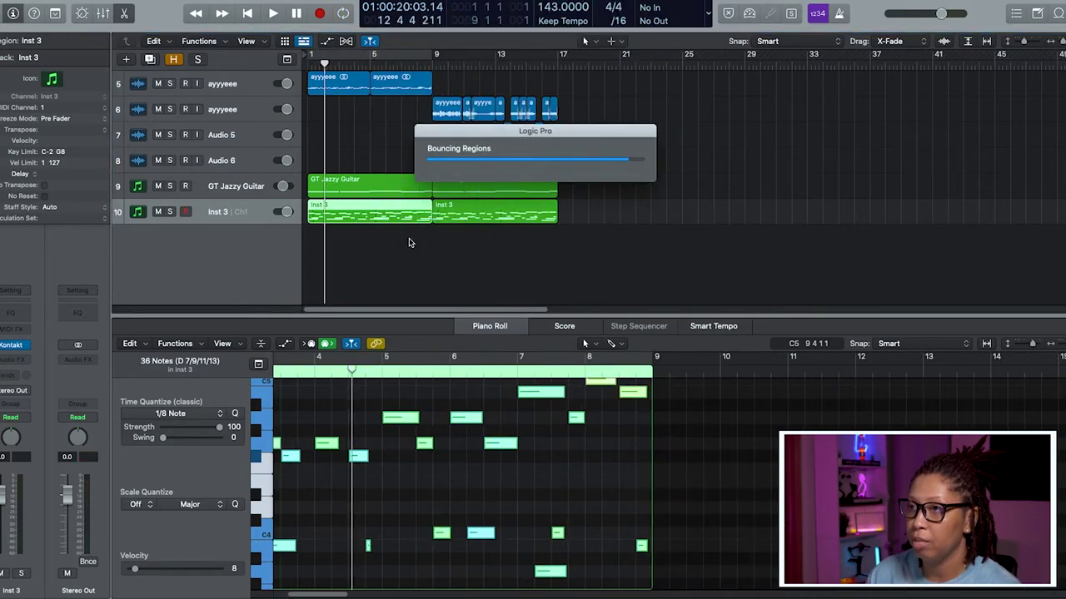
pyautogui.click(333, 263)
pyautogui.press('space')
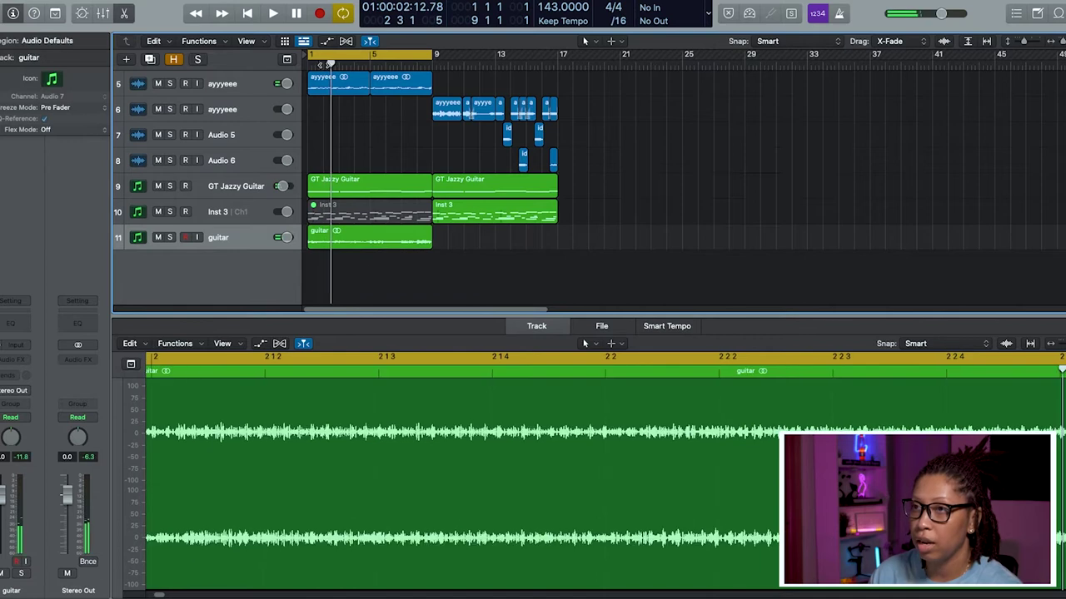
# Step: Split the bounced guitar region at bar 2 and at bar 2 beat 3
pyautogui.click(324, 64)
pyautogui.press('t')
pyautogui.click(330, 248)
pyautogui.click(326, 237)
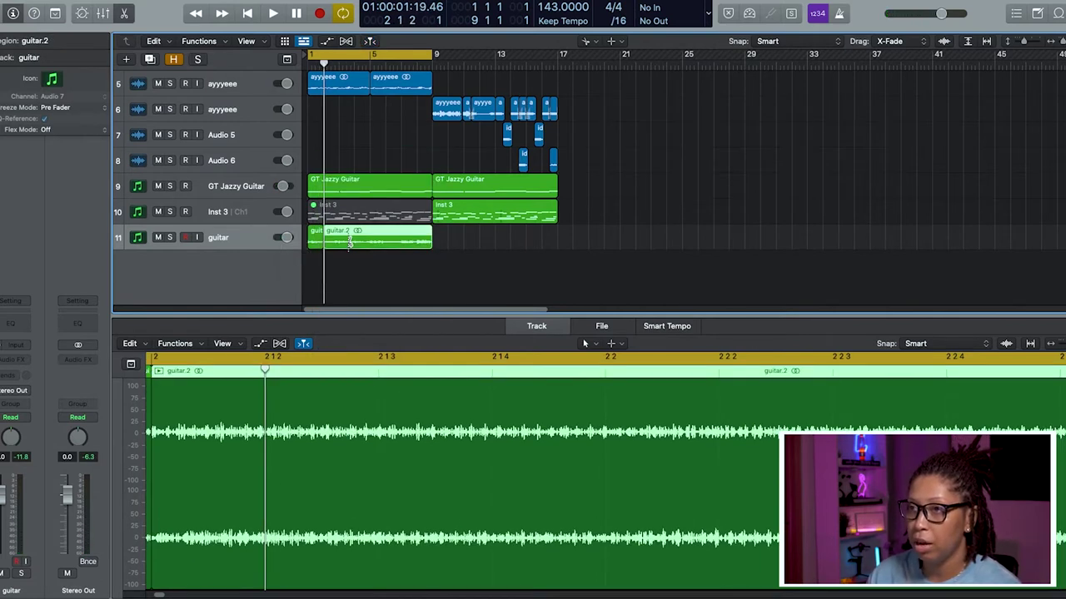
pyautogui.press('space')
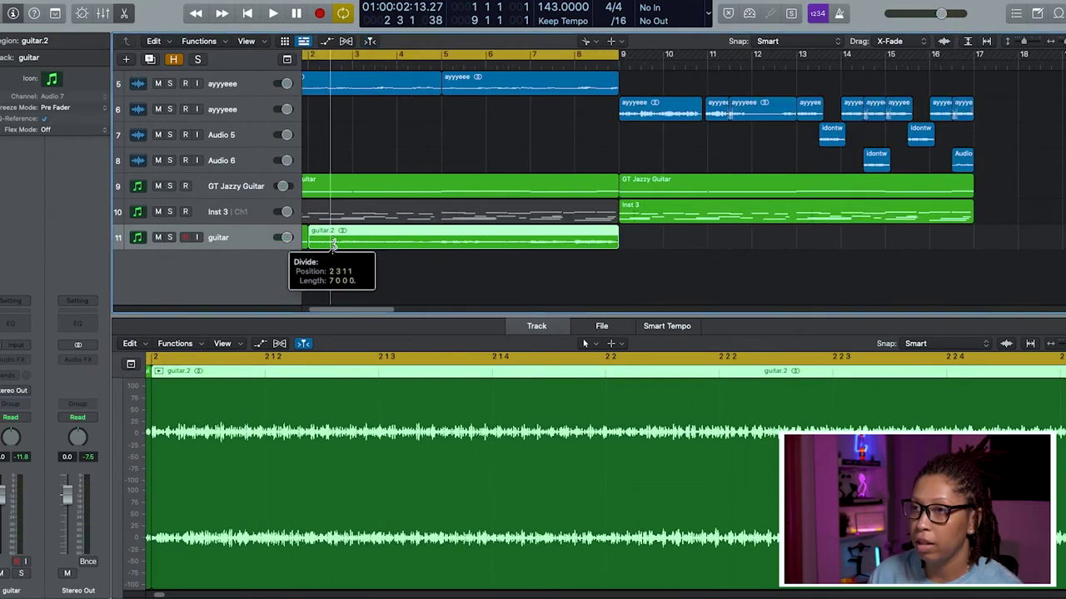
pyautogui.click(332, 241)
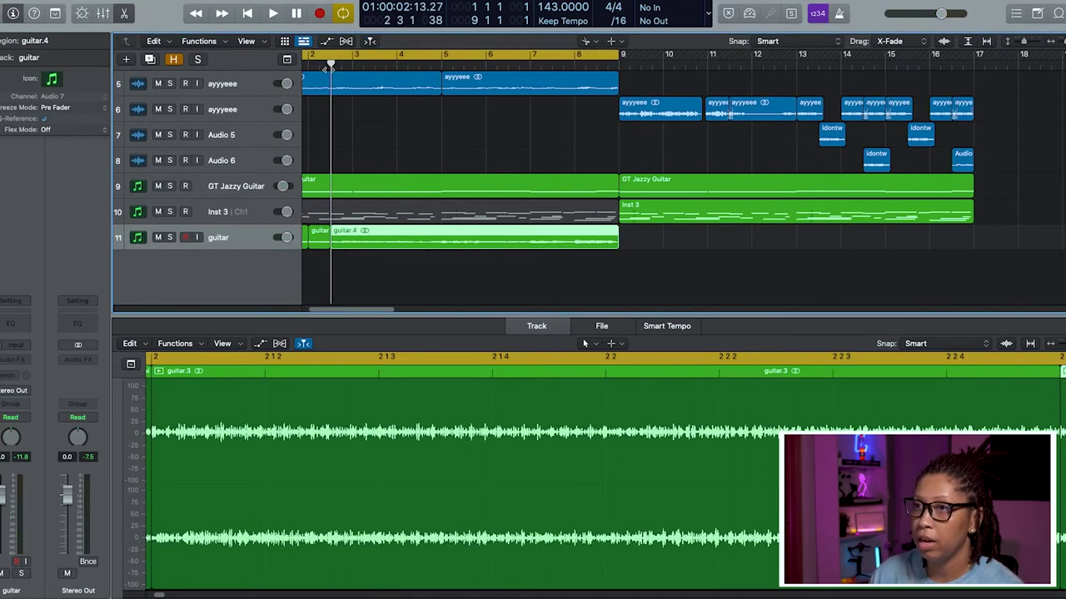
# Step: Split the rest of the guitar audio at bar 6, bar 6 beat 2 and bar 8 beat 4
pyautogui.click(525, 55)
pyautogui.click(531, 67)
pyautogui.click(529, 232)
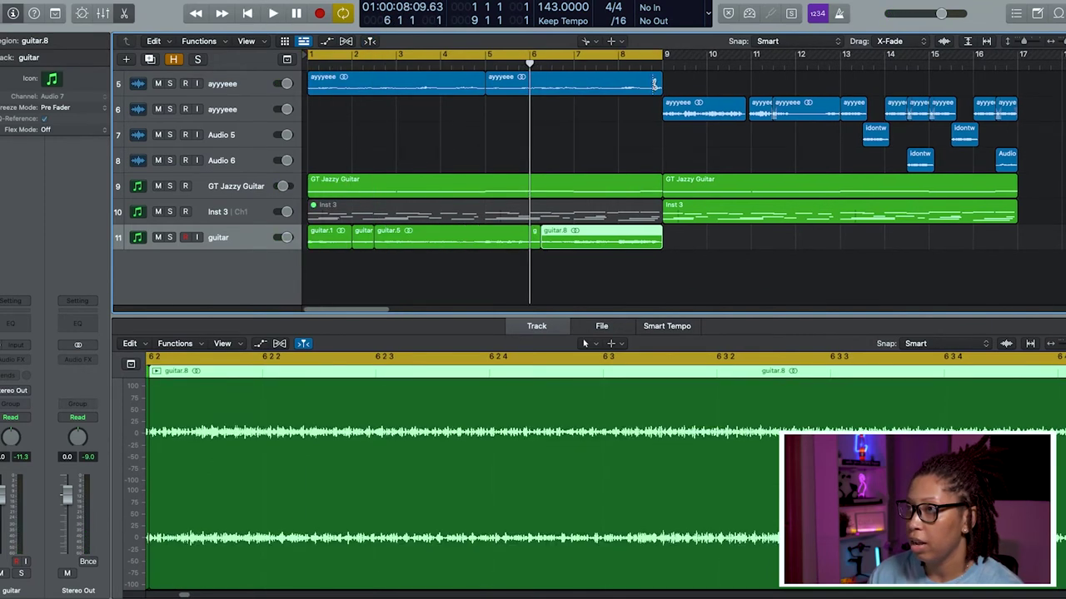
pyautogui.click(651, 67)
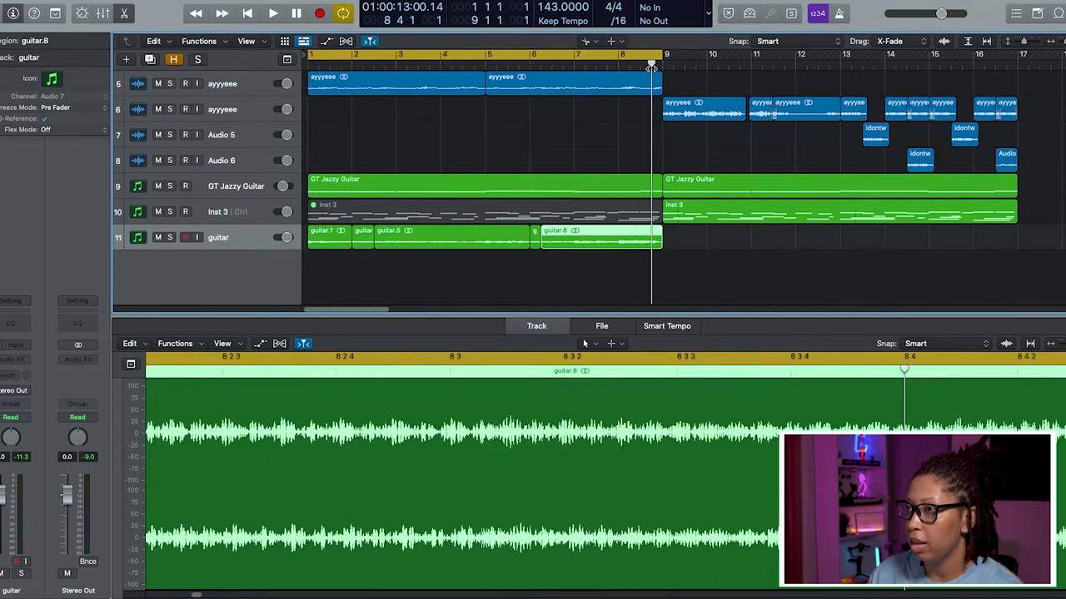
pyautogui.click(652, 238)
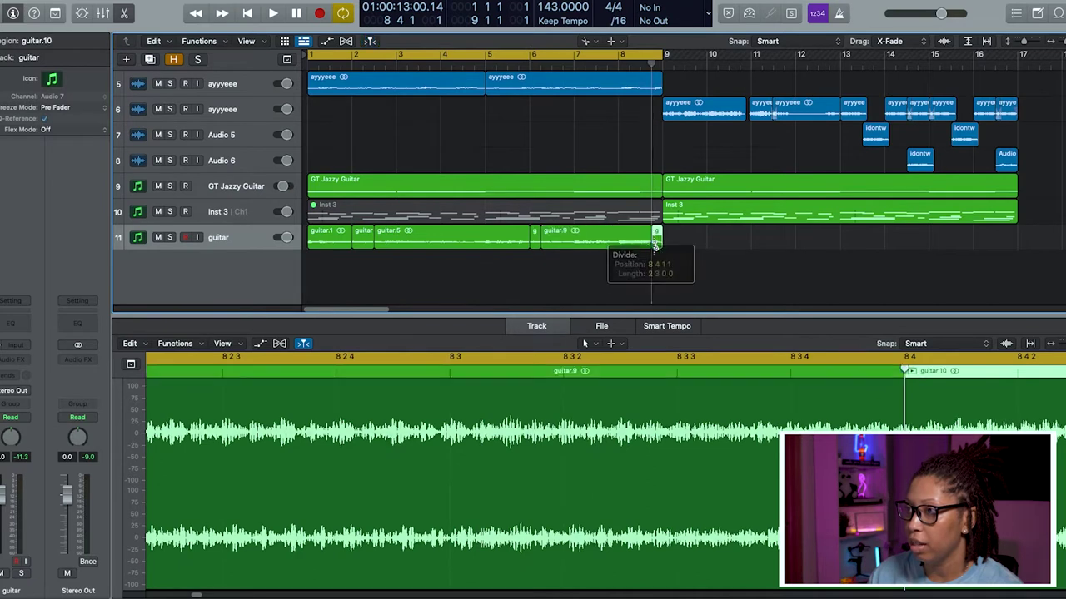
# Step: Reverse the three short guitar slices in bars 2, 6 and 8 and play the section back
pyautogui.keyDown('shift'); pyautogui.click(535, 236); pyautogui.keyUp('shift')
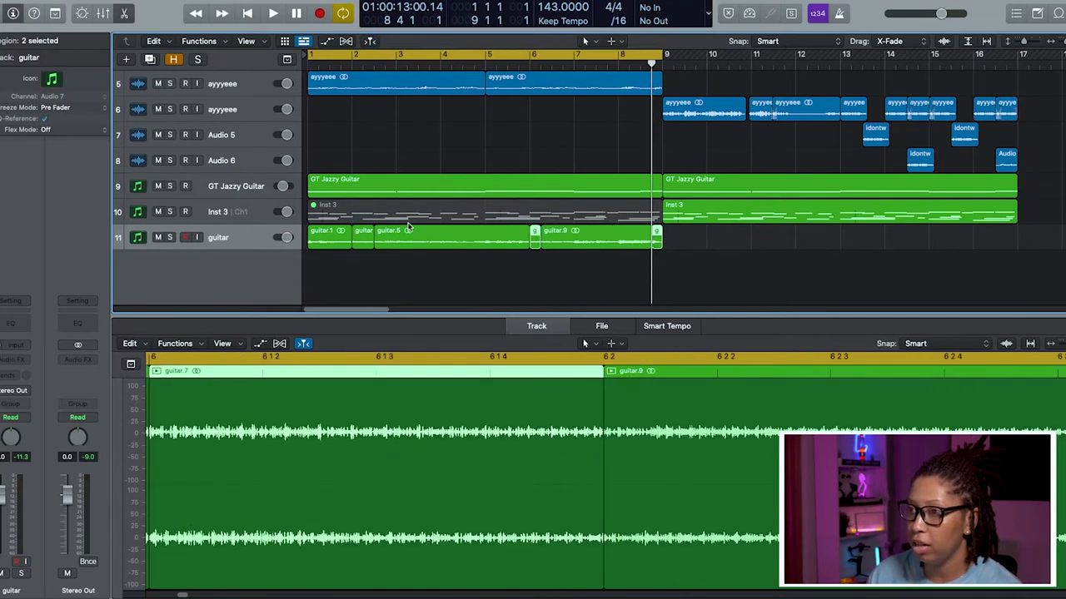
pyautogui.keyDown('shift'); pyautogui.click(363, 237); pyautogui.keyUp('shift')
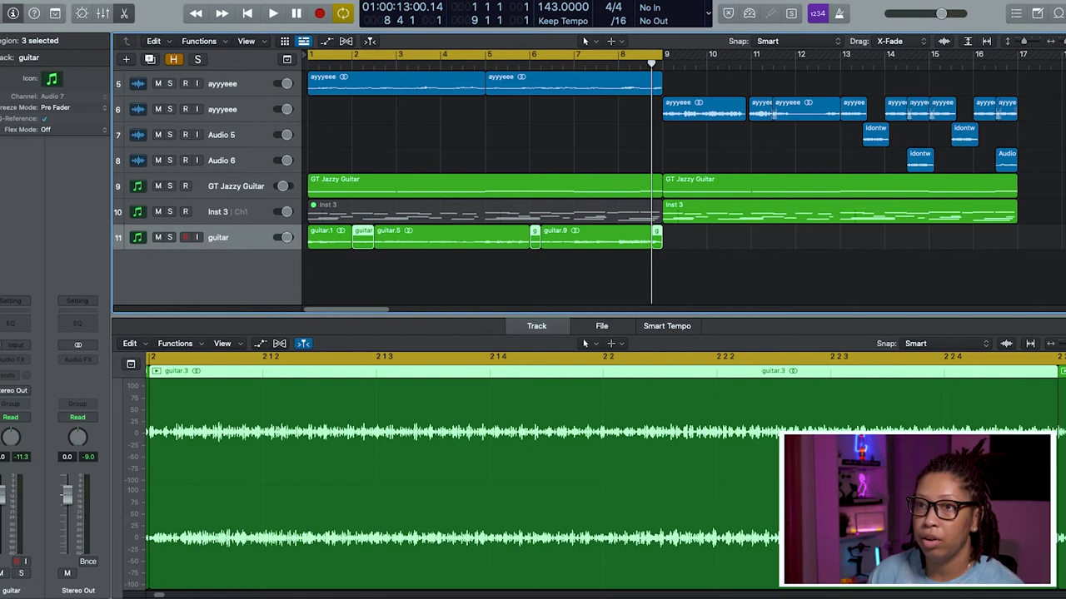
pyautogui.click(1, 40)
pyautogui.click(44, 222)
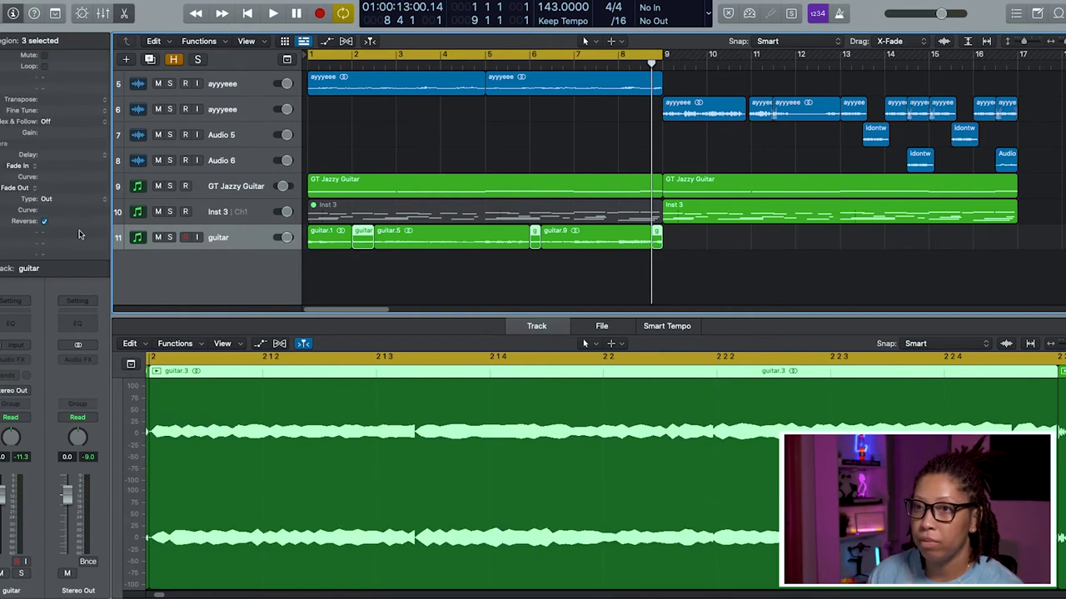
pyautogui.press('space')
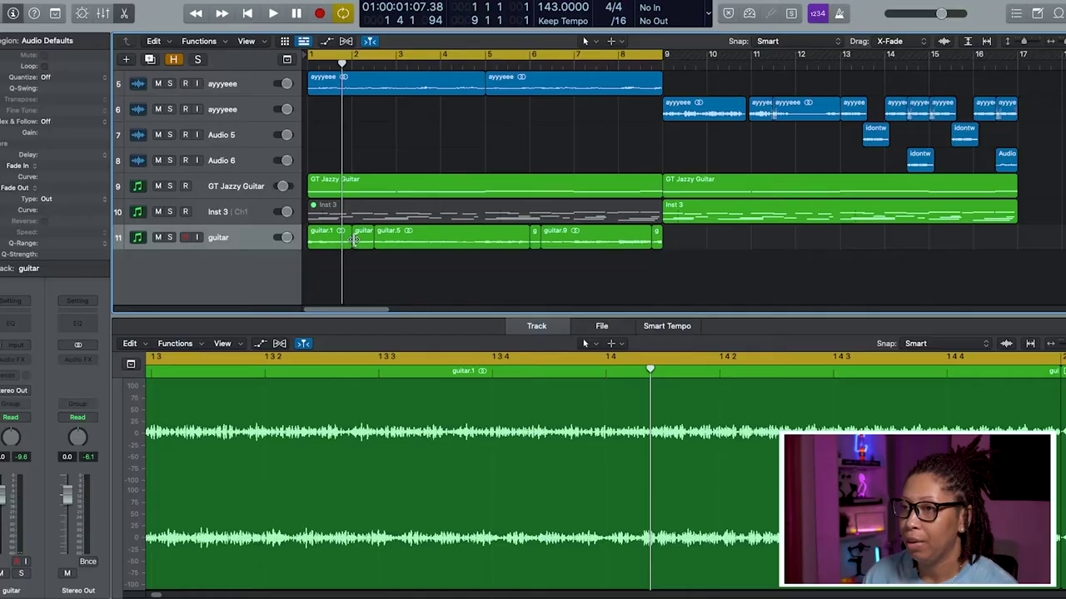
pyautogui.press('t')
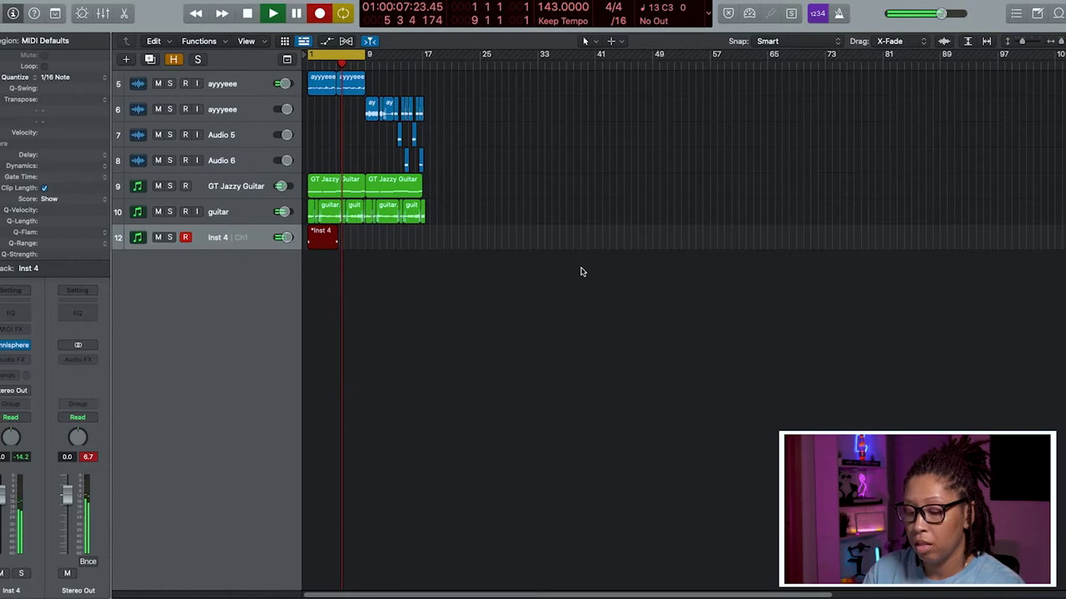
# Step: Discard the current Inst 4 take and record a new synth part over the cycled bars 1 to 8
pyautogui.press('space')
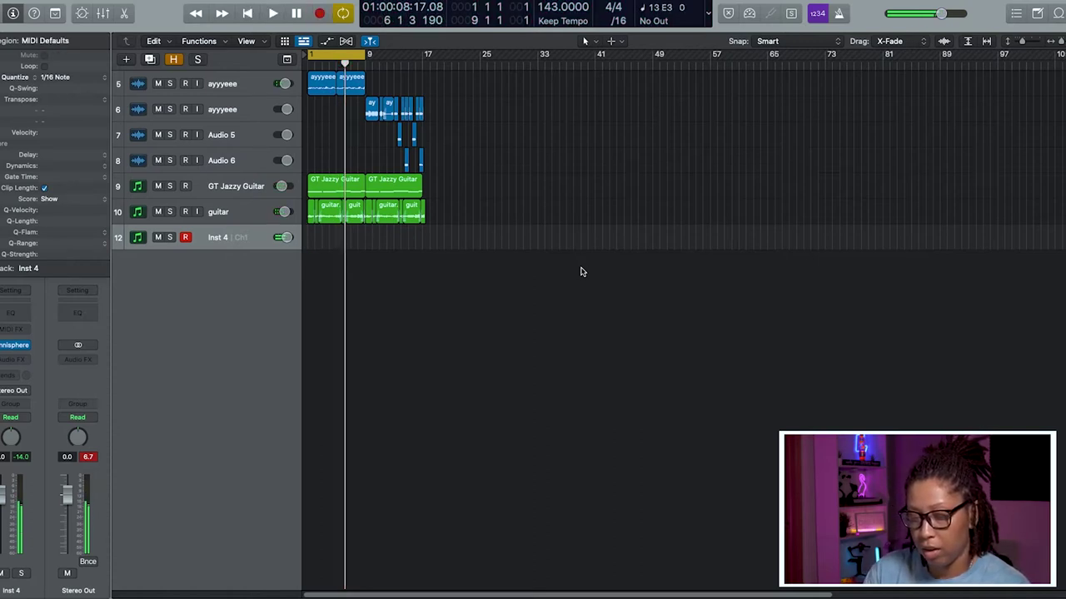
pyautogui.press('r')
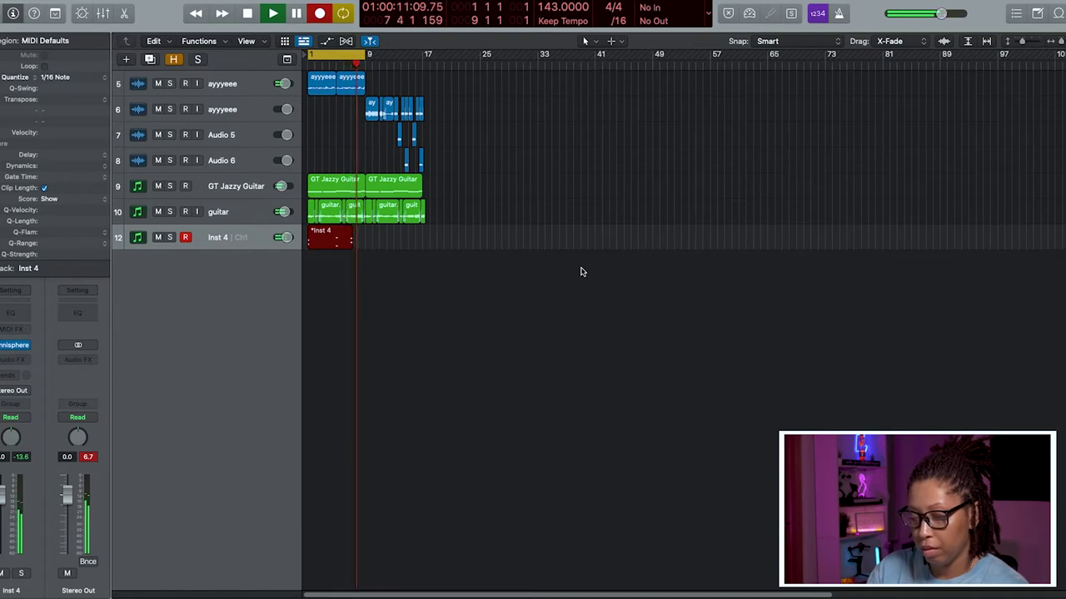
pyautogui.press('space')
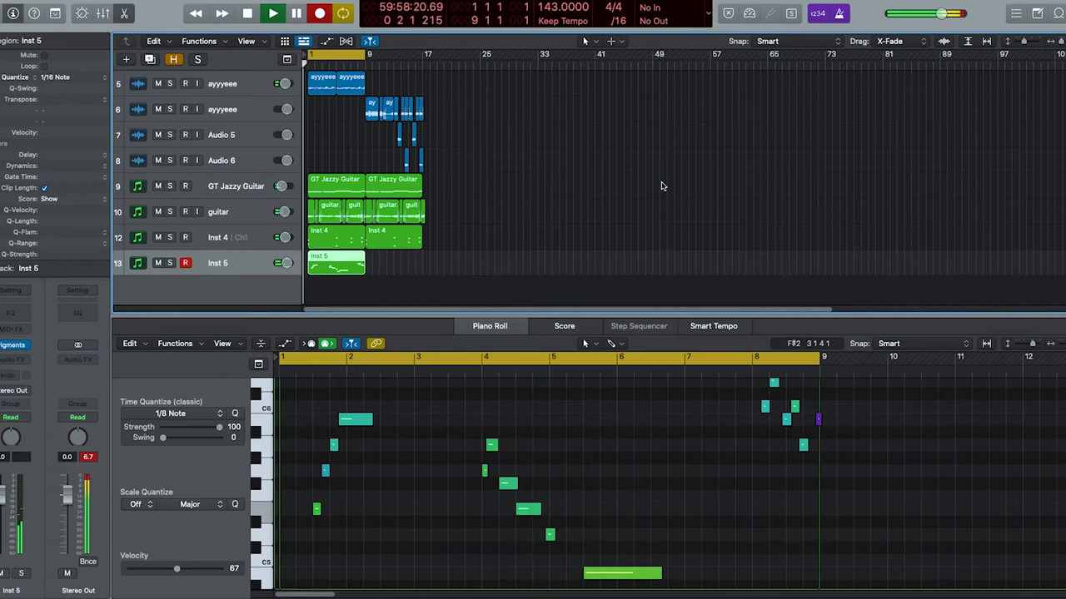
# Step: Record a new melody take on the Inst 5 track over bars 1 to 8 and stop playback
pyautogui.click(661, 185)
pyautogui.press('r')
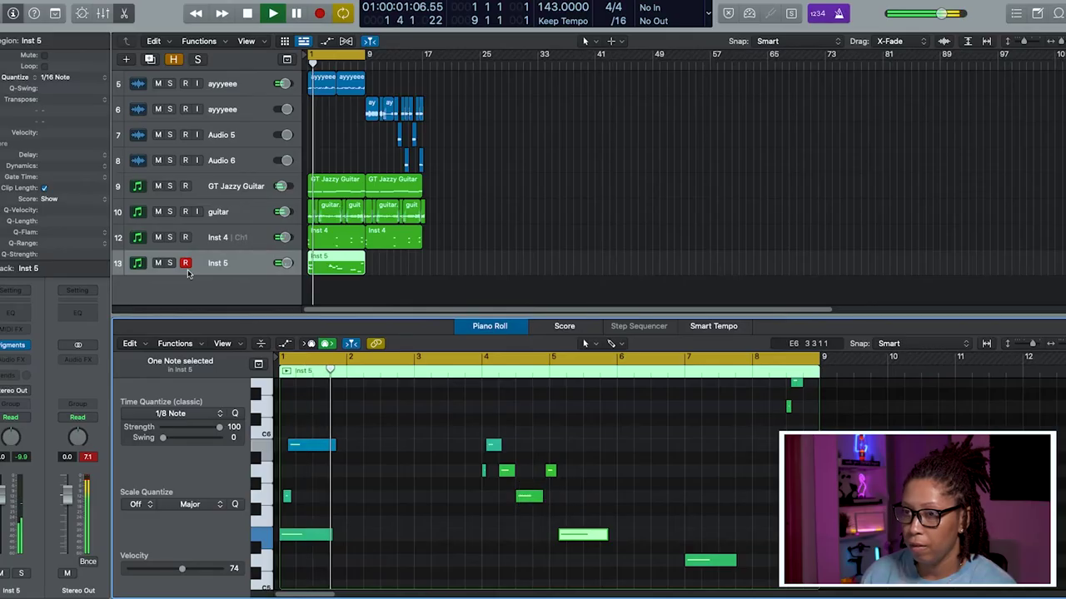
pyautogui.press('space')
# Step: Insert Delay Designer on the Inst 5 track, load the simple 1/4 Slow Pan preset and start playback
pyautogui.click(17, 363)
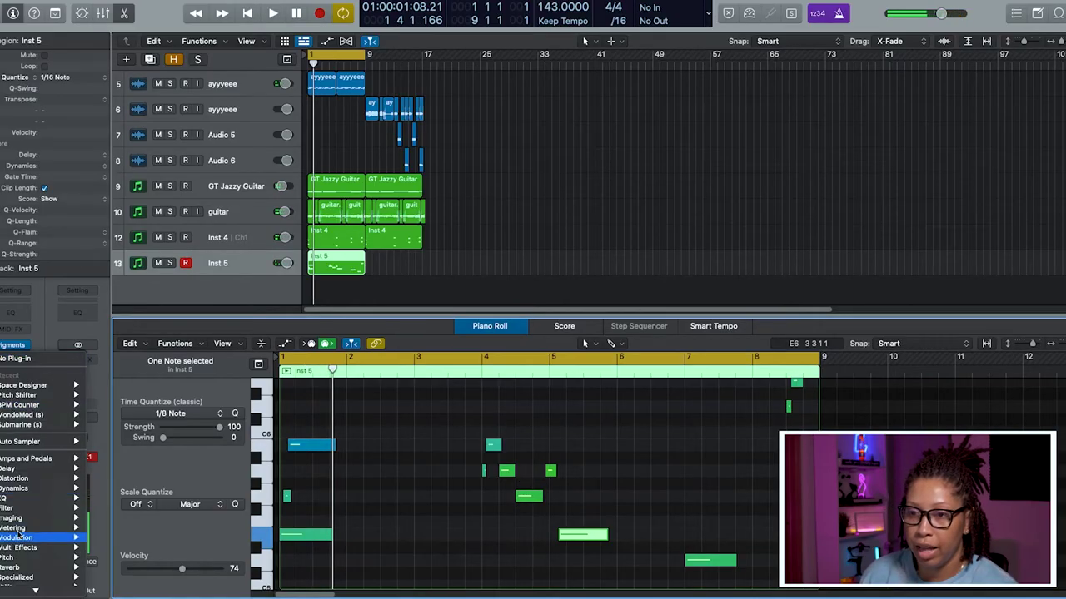
pyautogui.moveTo(33, 468)
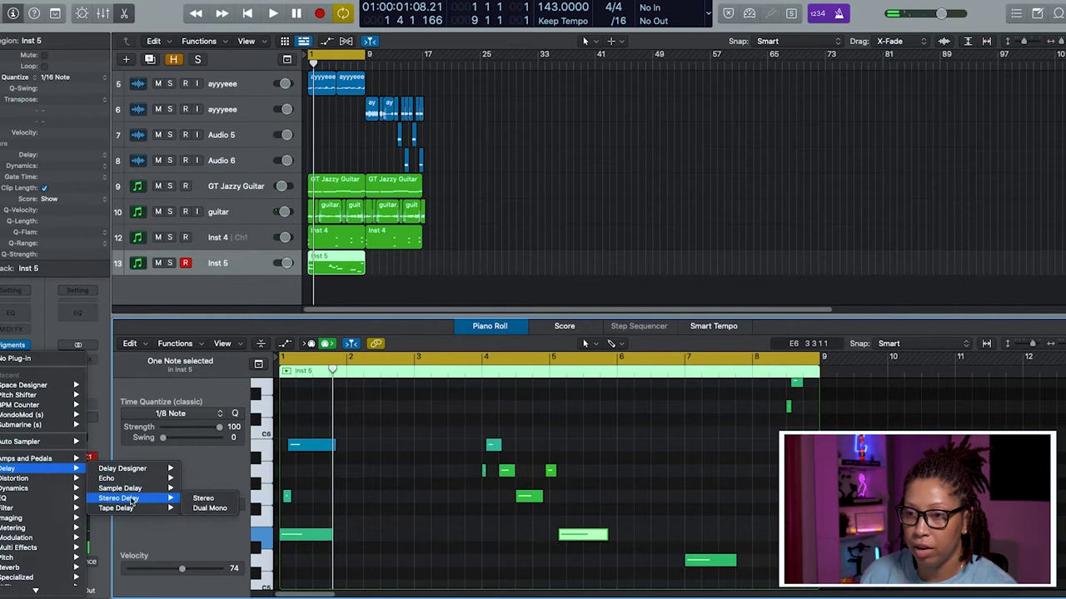
pyautogui.click(125, 468)
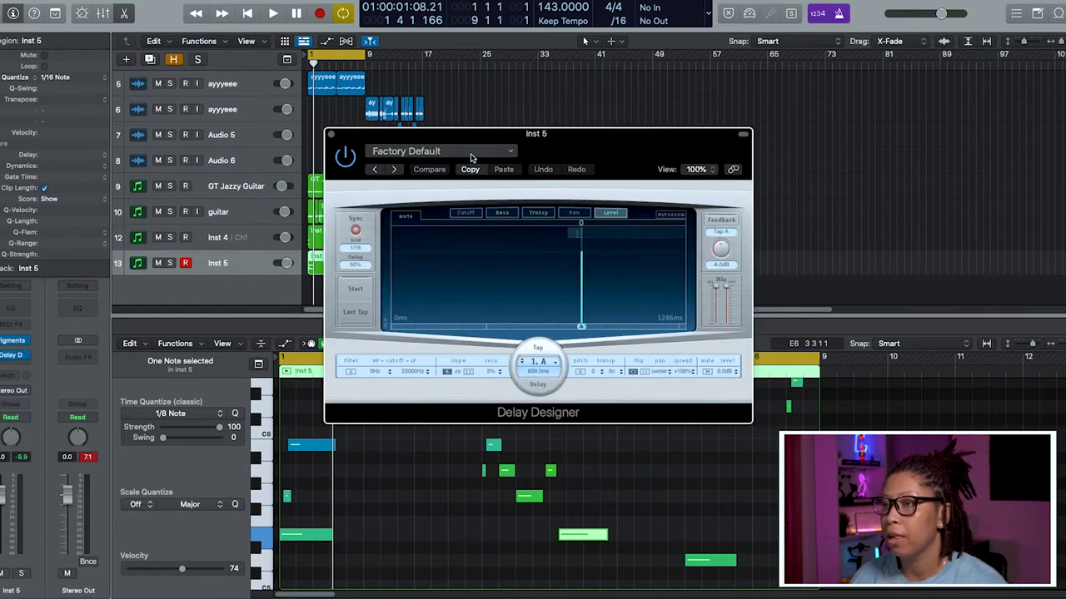
pyautogui.click(472, 157)
pyautogui.moveTo(499, 368)
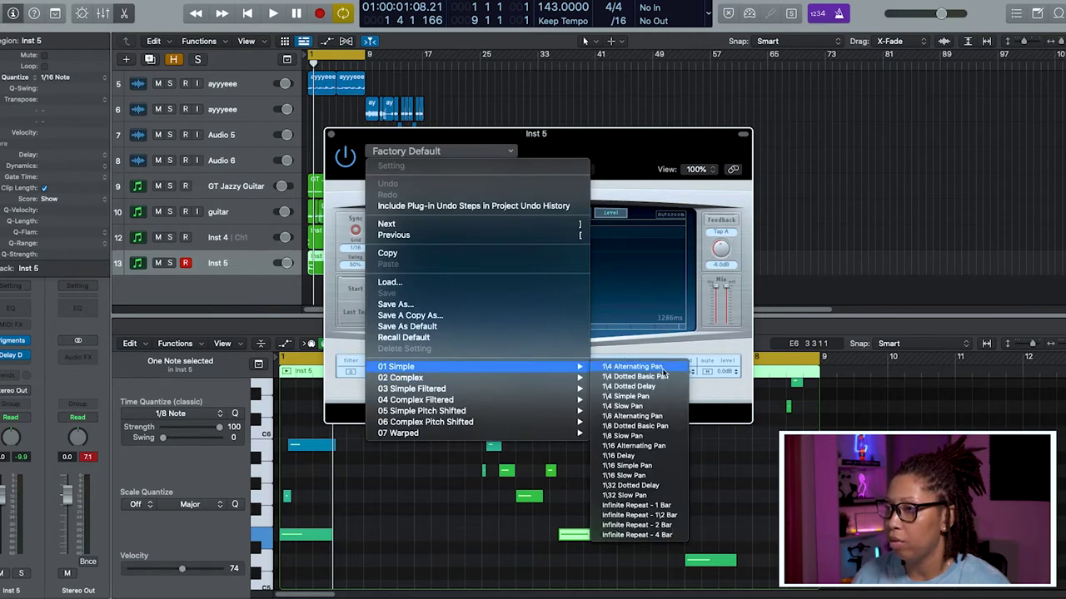
pyautogui.click(637, 407)
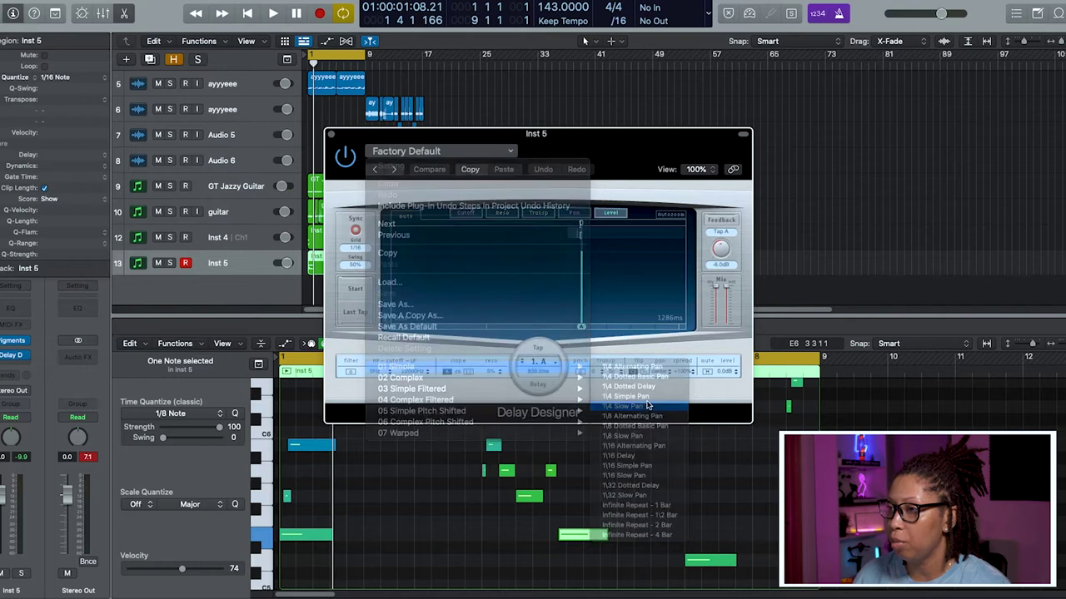
pyautogui.press('space')
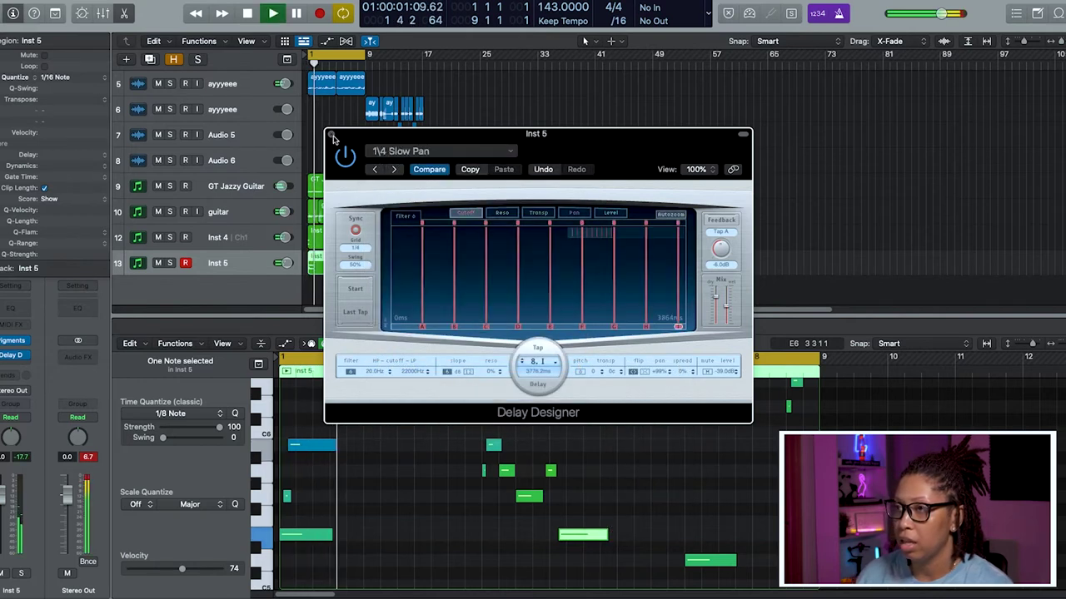
# Step: Rebalance Delay Designer's dry and wet mix levels during playback and set its sync grid to 1/6
pyautogui.moveTo(728, 309)
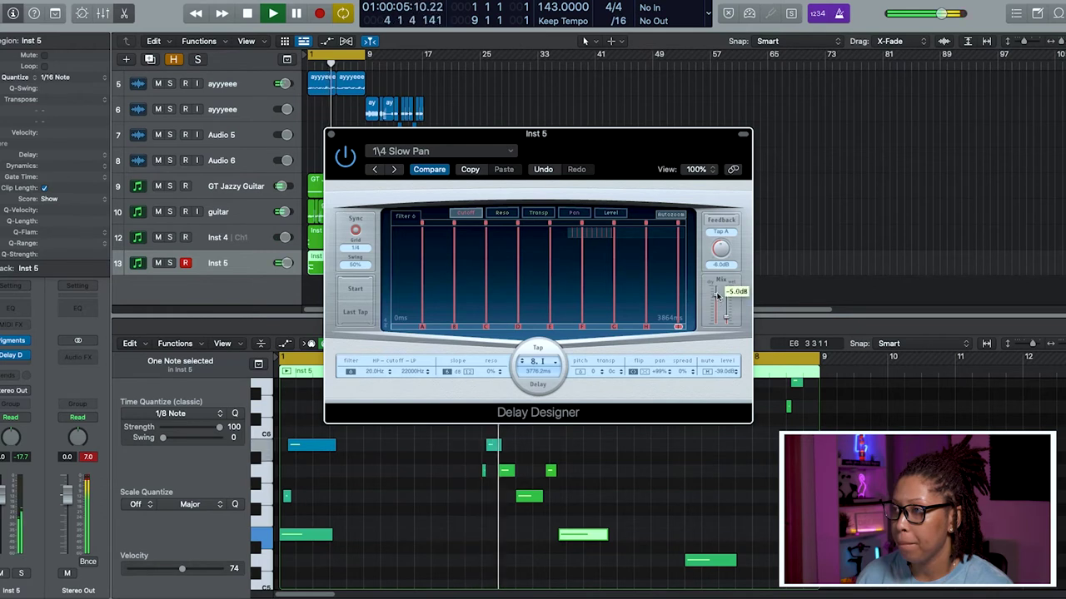
pyautogui.moveTo(728, 318); pyautogui.dragTo(727, 313)
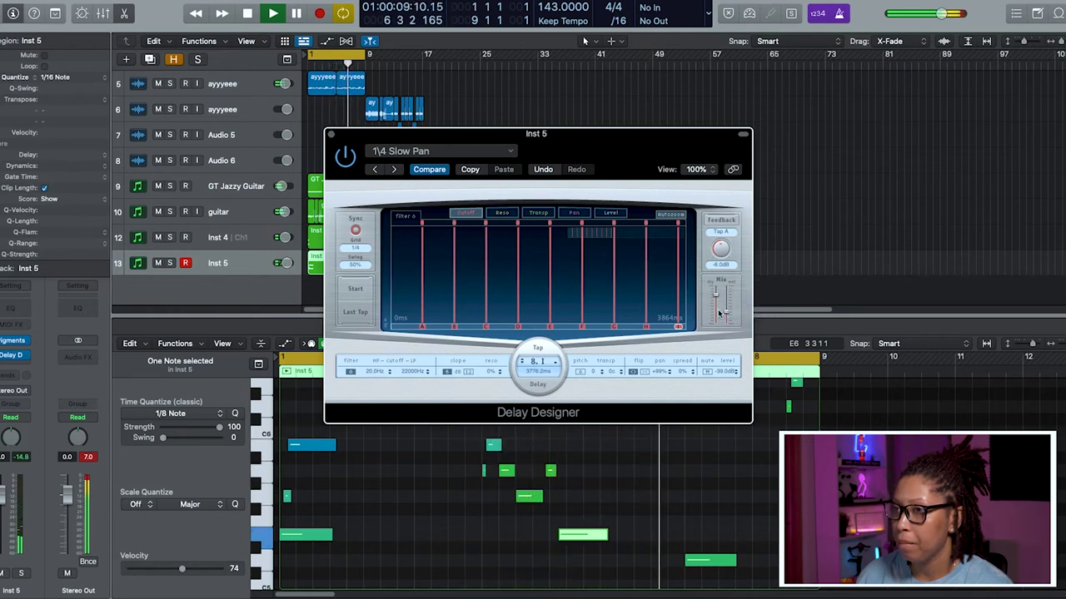
pyautogui.click(355, 247)
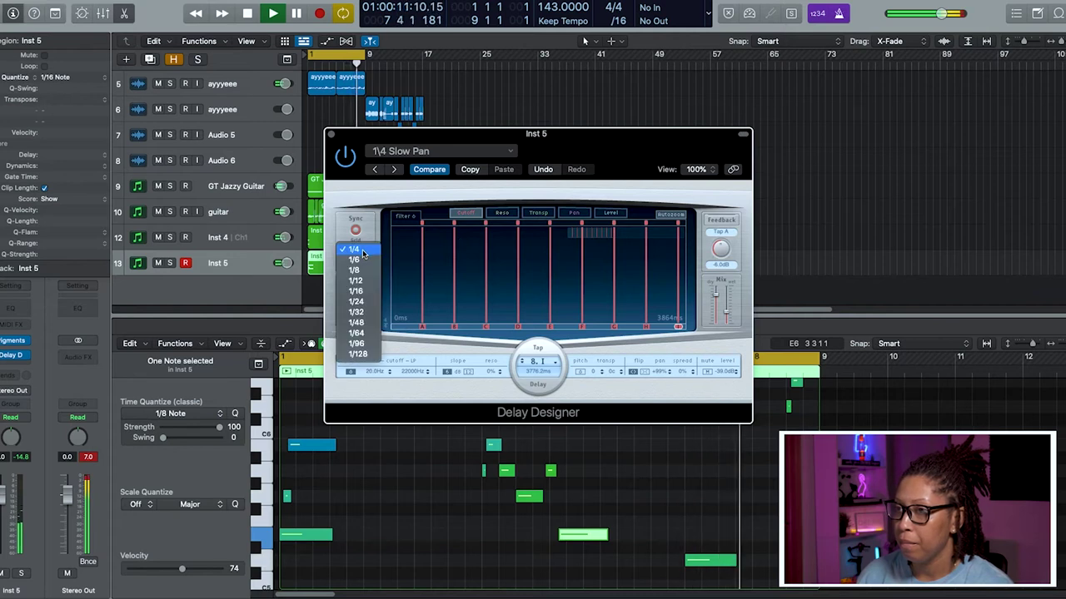
pyautogui.click(363, 262)
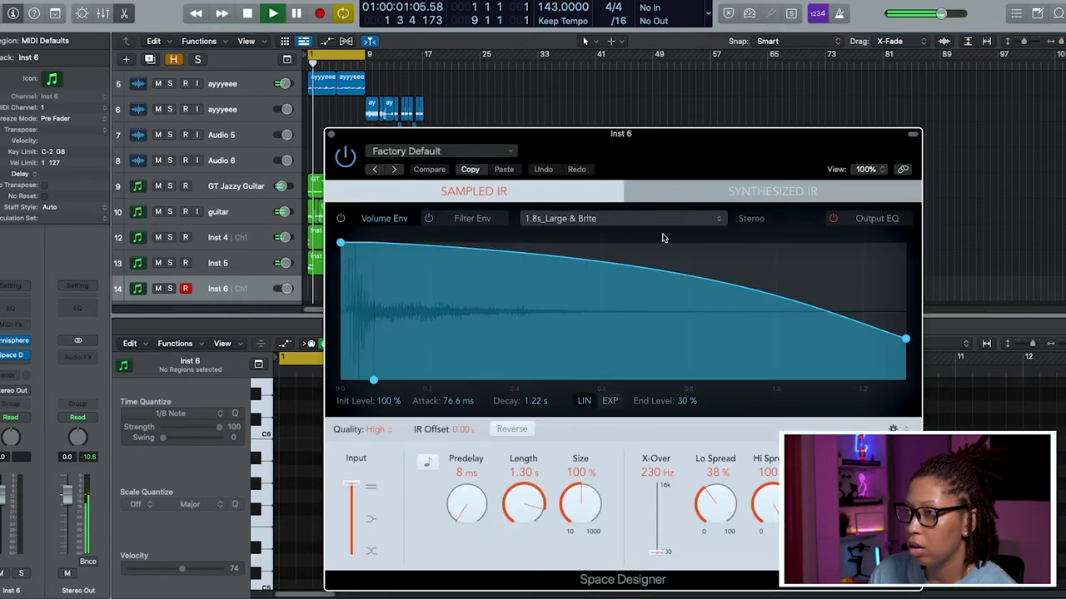
# Step: Load the large outdoor preset 02.4s Long City Street in Space Designer on Inst 6 and close the plug-in
pyautogui.click(625, 218)
pyautogui.click(441, 152)
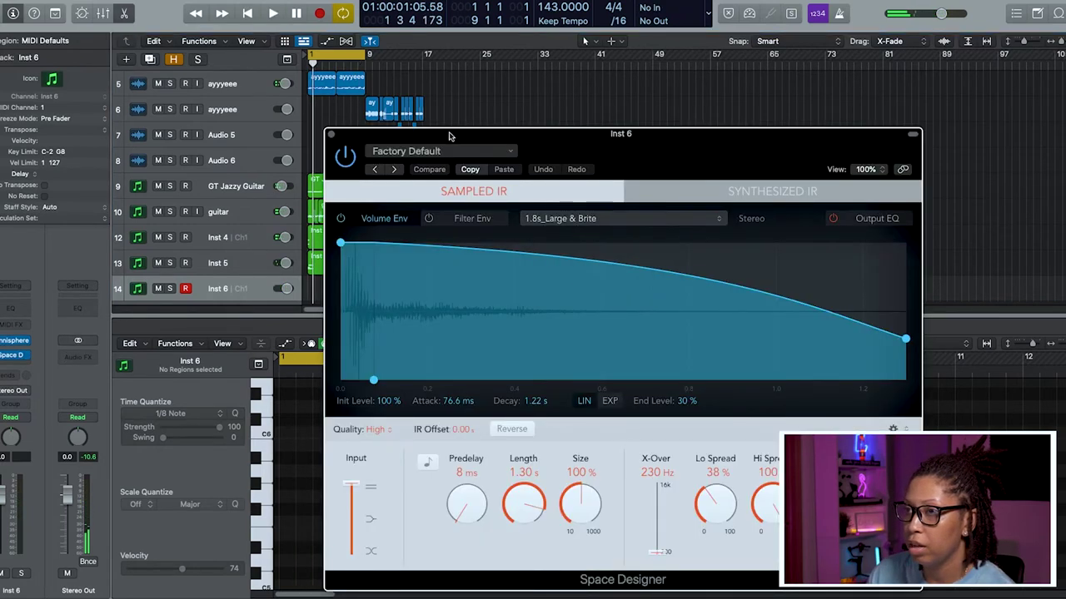
pyautogui.click(447, 151)
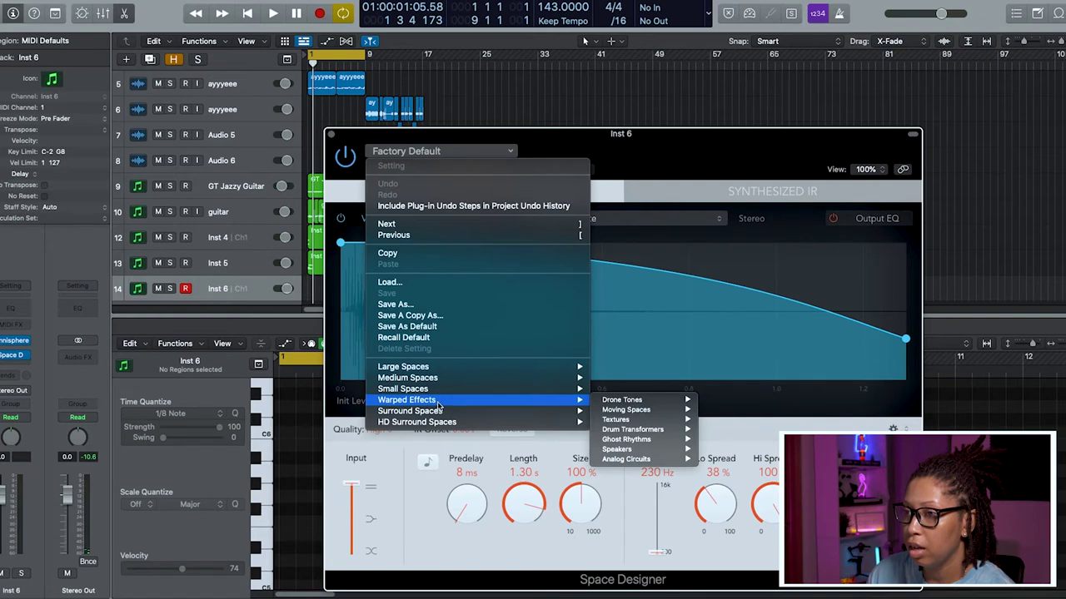
pyautogui.moveTo(443, 367)
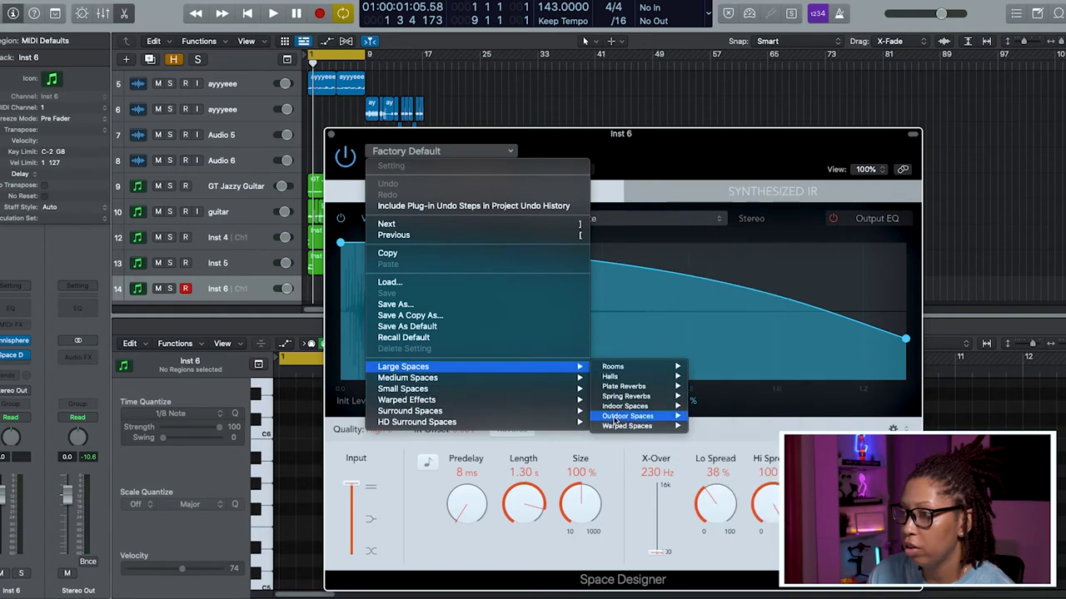
pyautogui.moveTo(616, 418)
pyautogui.click(736, 402)
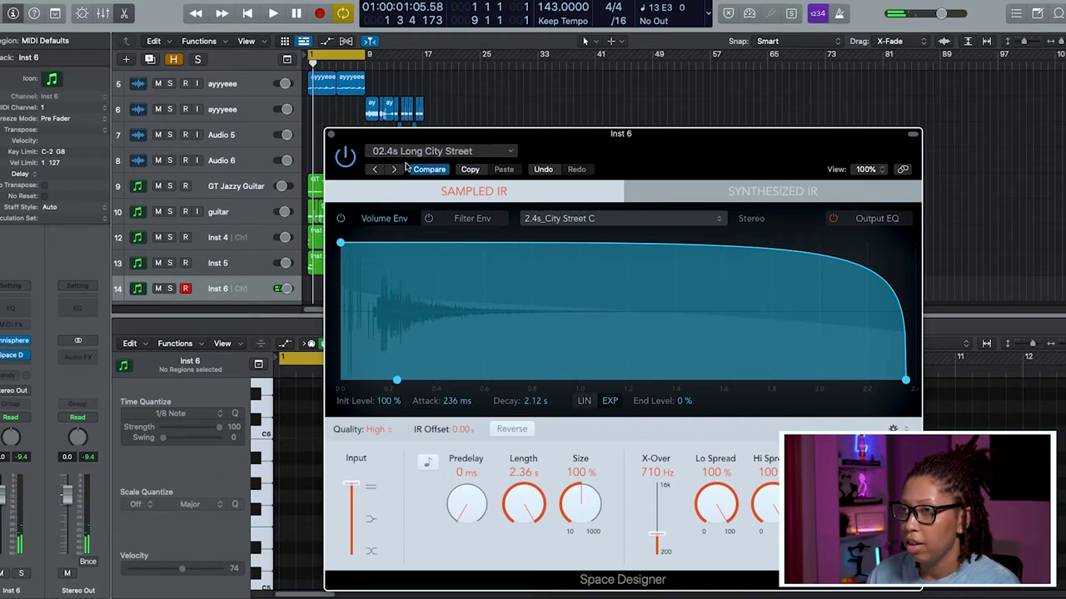
pyautogui.click(330, 135)
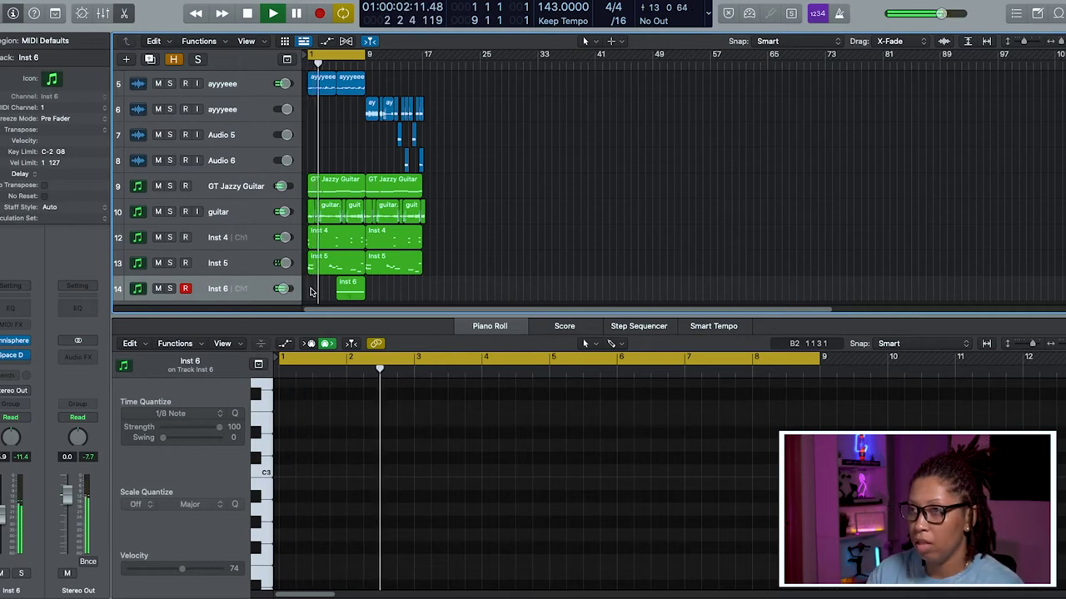
# Step: Record a sustained synth part on the Inst 6 track from bar 1, stop, and access its Space Designer effect
pyautogui.press('r')
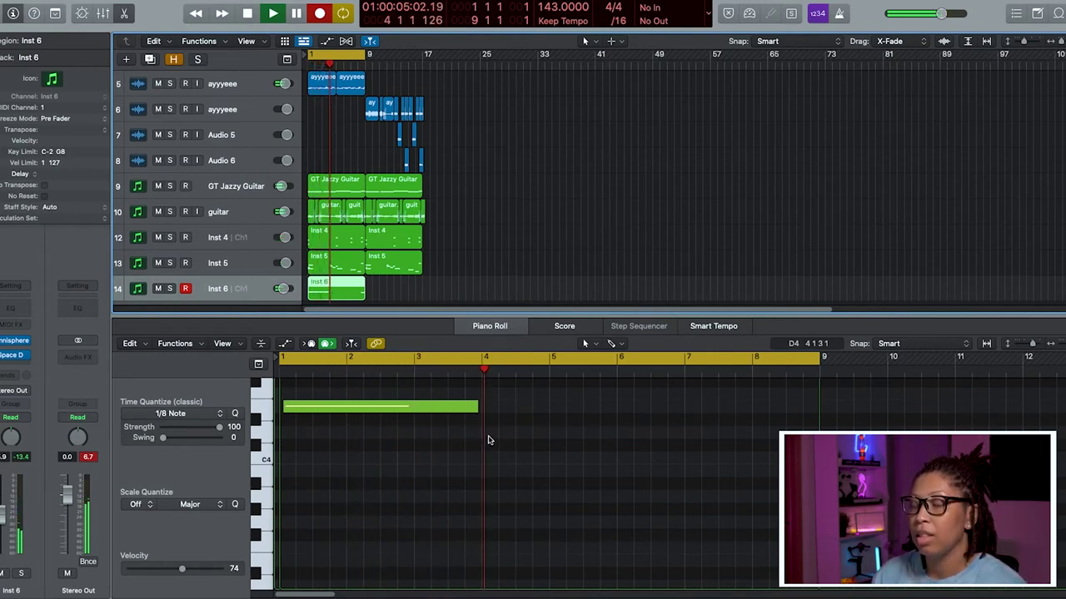
pyautogui.press('space')
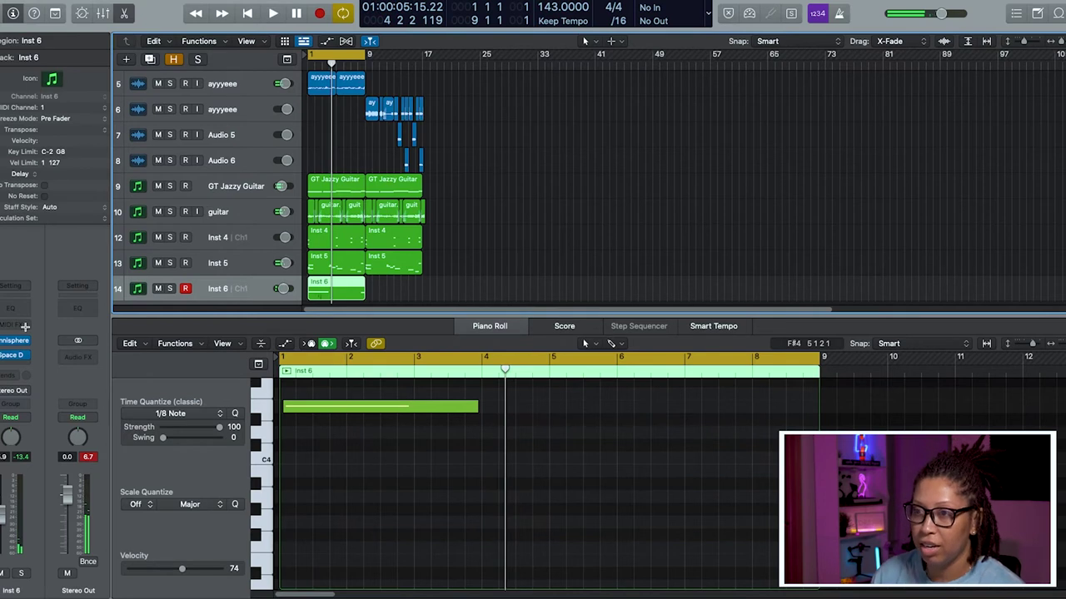
pyautogui.click(23, 358)
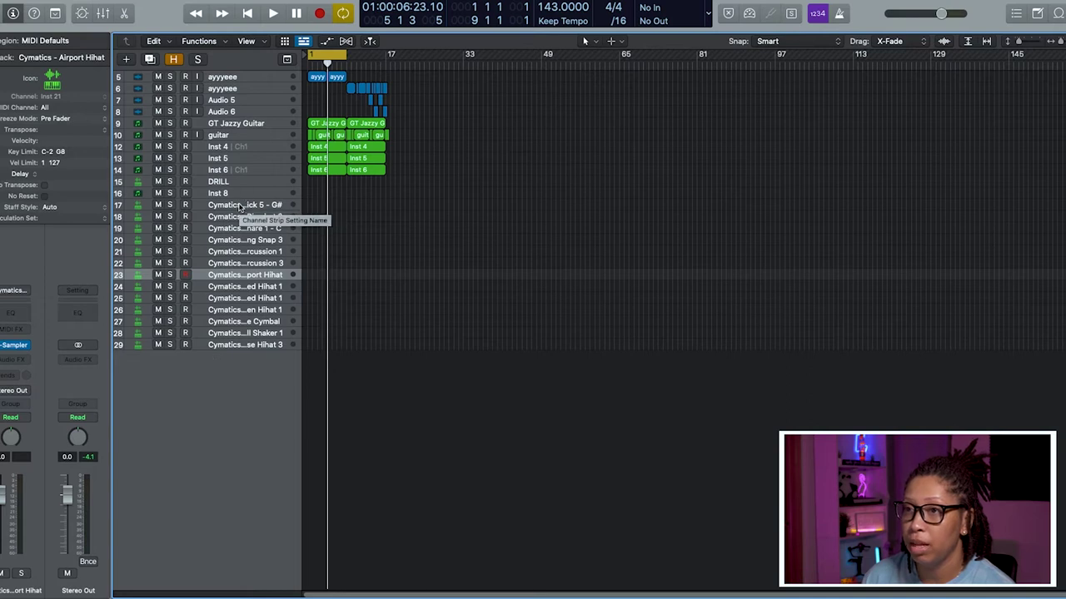
# Step: Move the Inst 8 track above the DRILL kit and audition the kit's kick and rimshot sounds
pyautogui.click(241, 207)
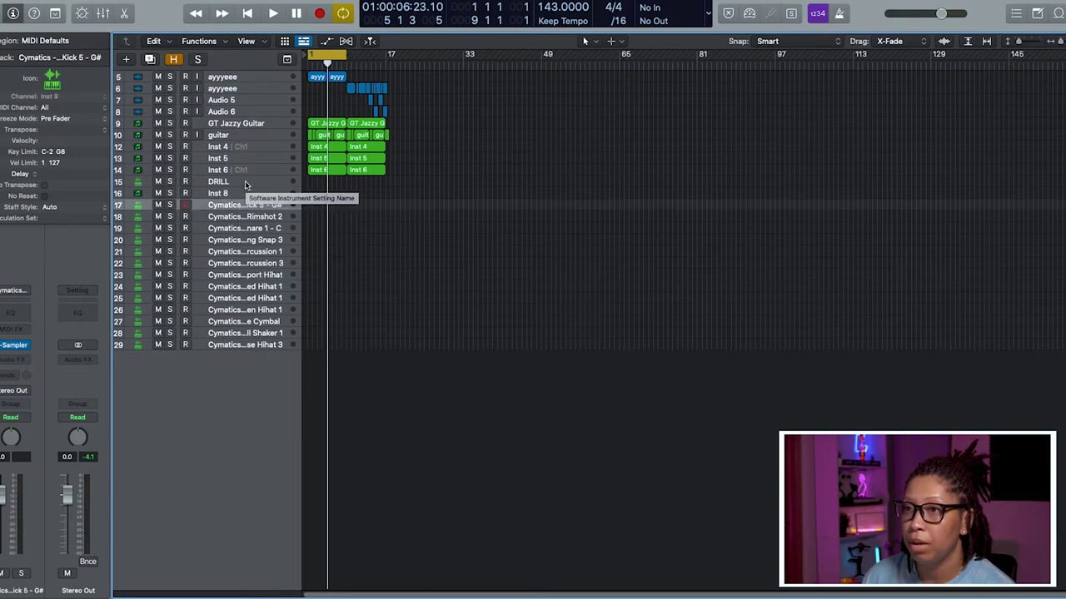
pyautogui.click(246, 193)
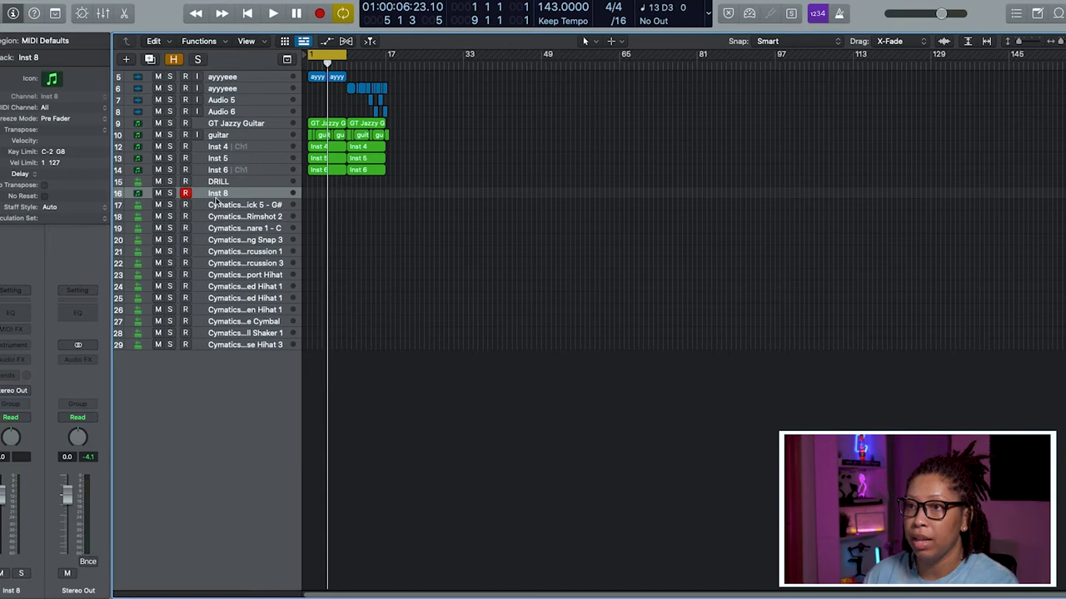
pyautogui.click(260, 207)
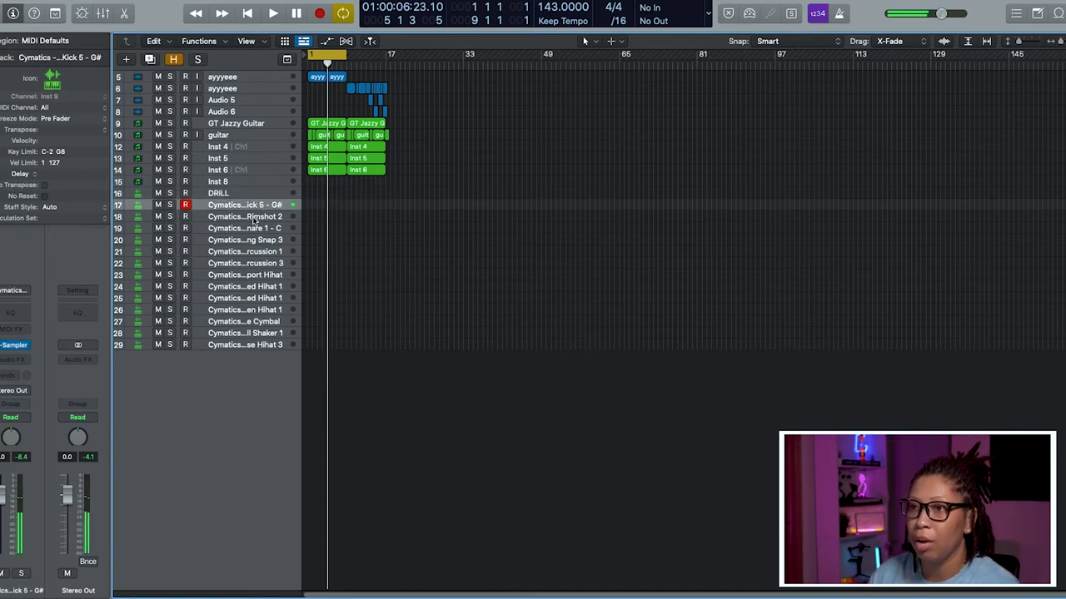
pyautogui.click(254, 219)
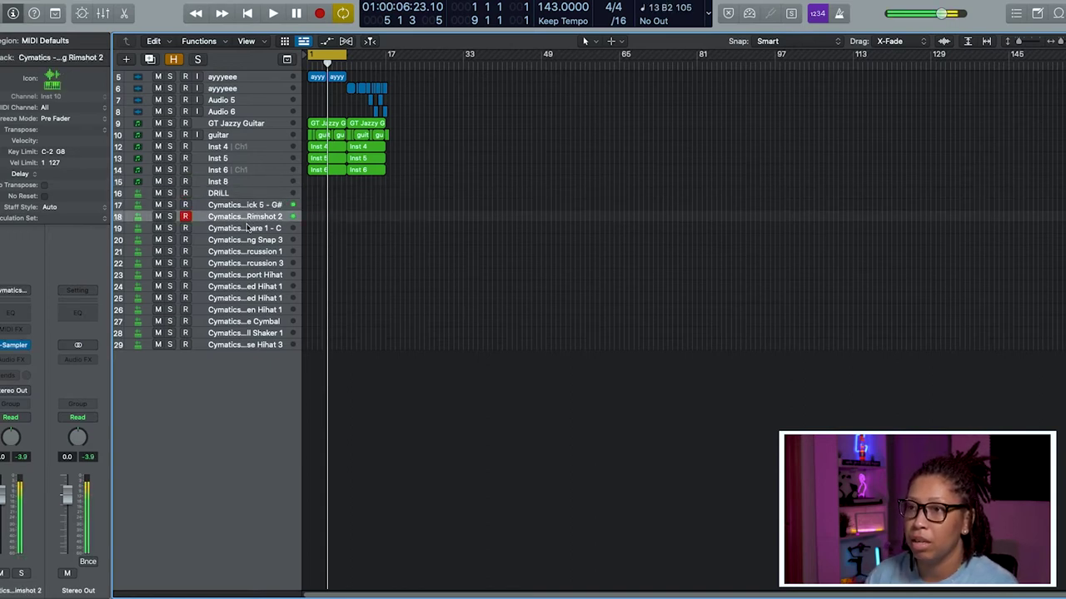
# Step: Program rimshot hits on steps 9 and 29 against the looping beat and extend the pattern to 64 steps
pyautogui.press('space')
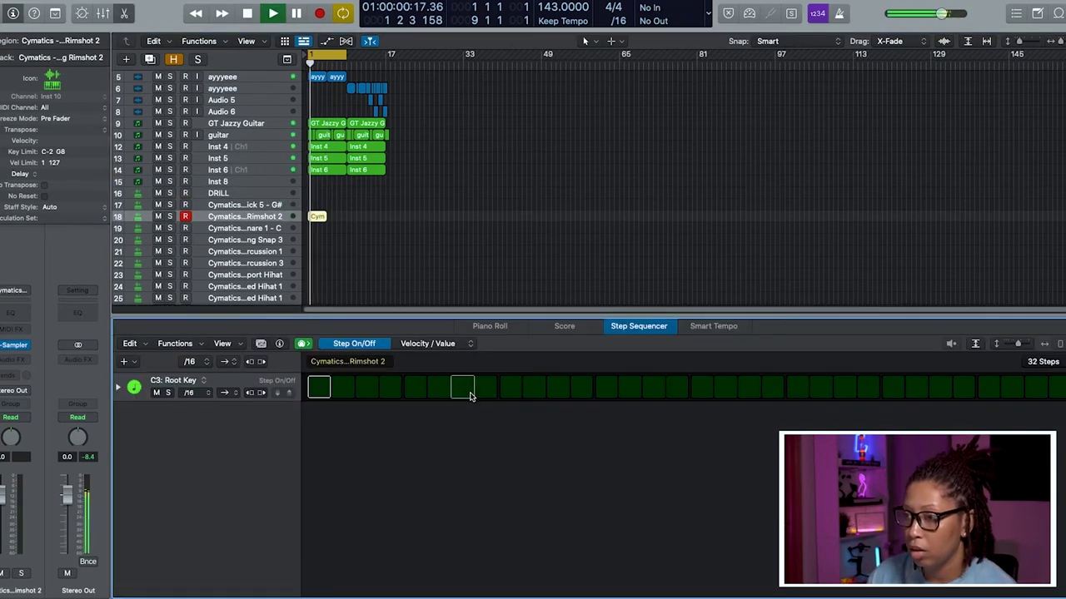
pyautogui.press('space')
pyautogui.press('space')
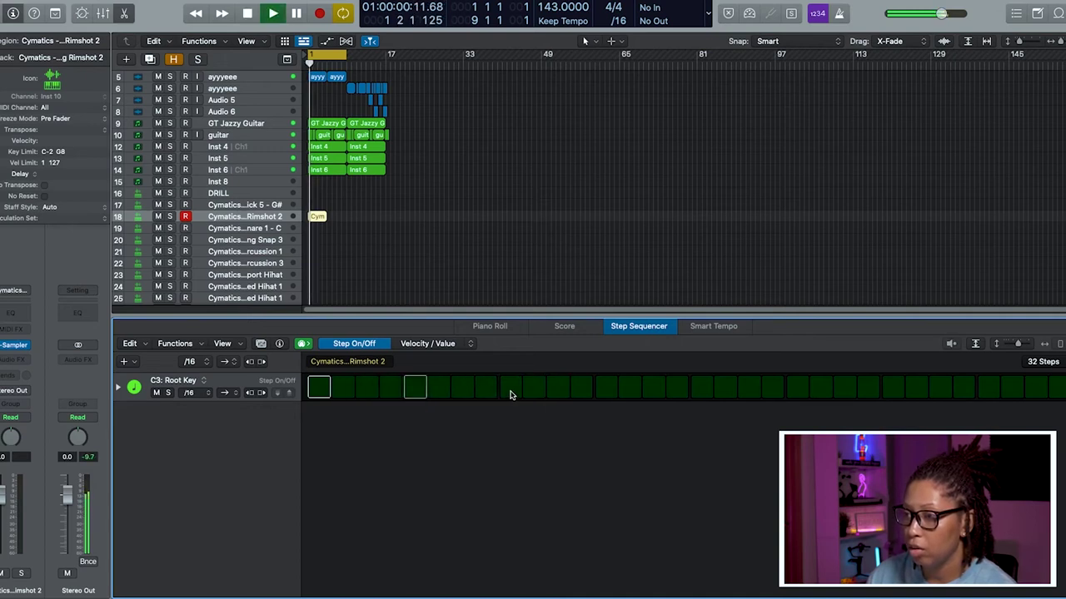
pyautogui.click(510, 390)
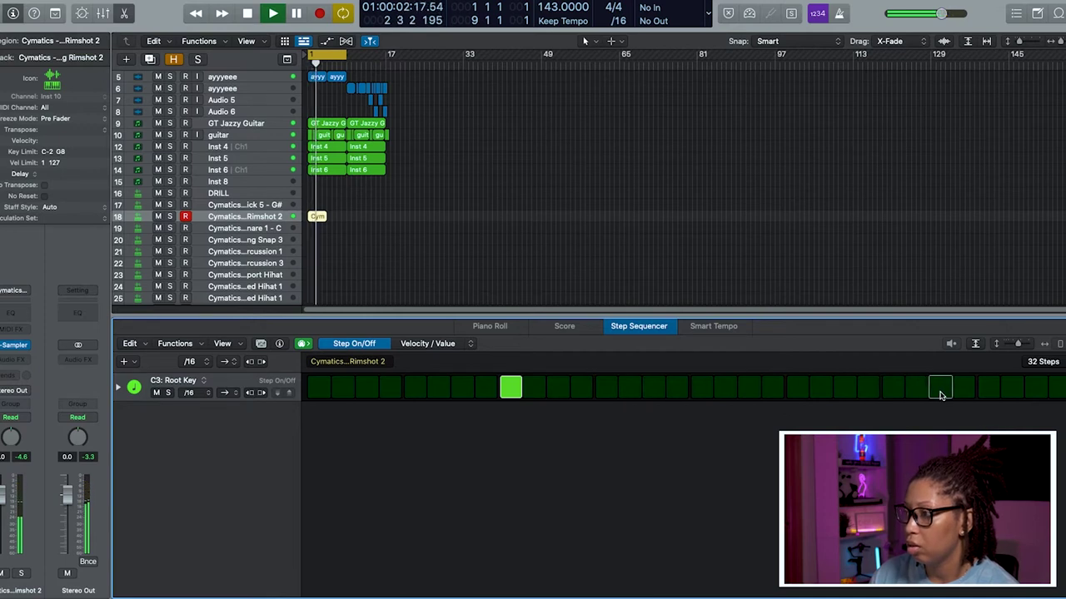
pyautogui.press('space')
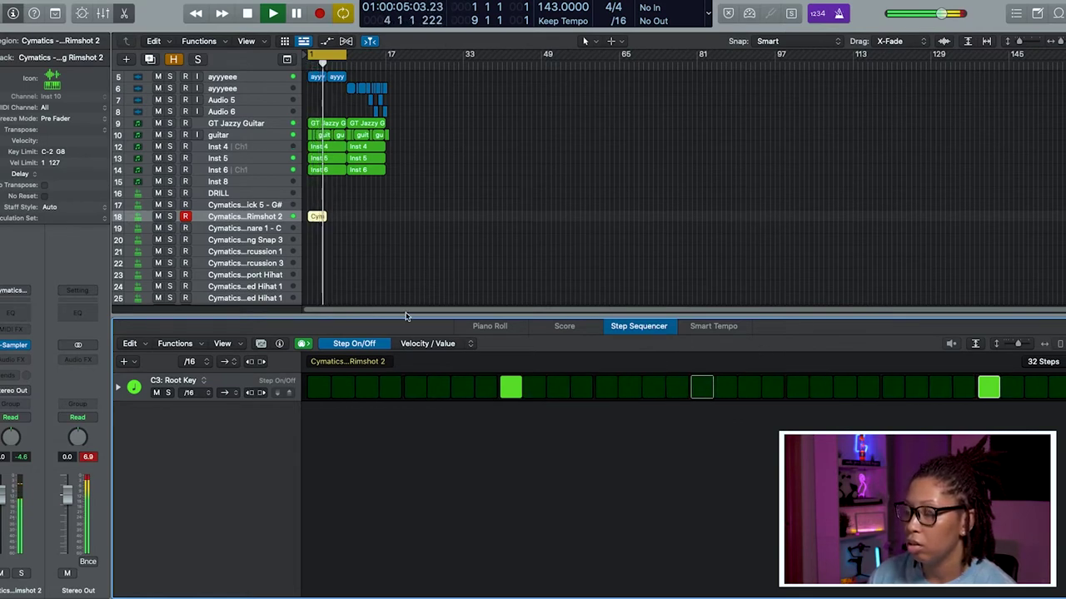
pyautogui.click(1047, 363)
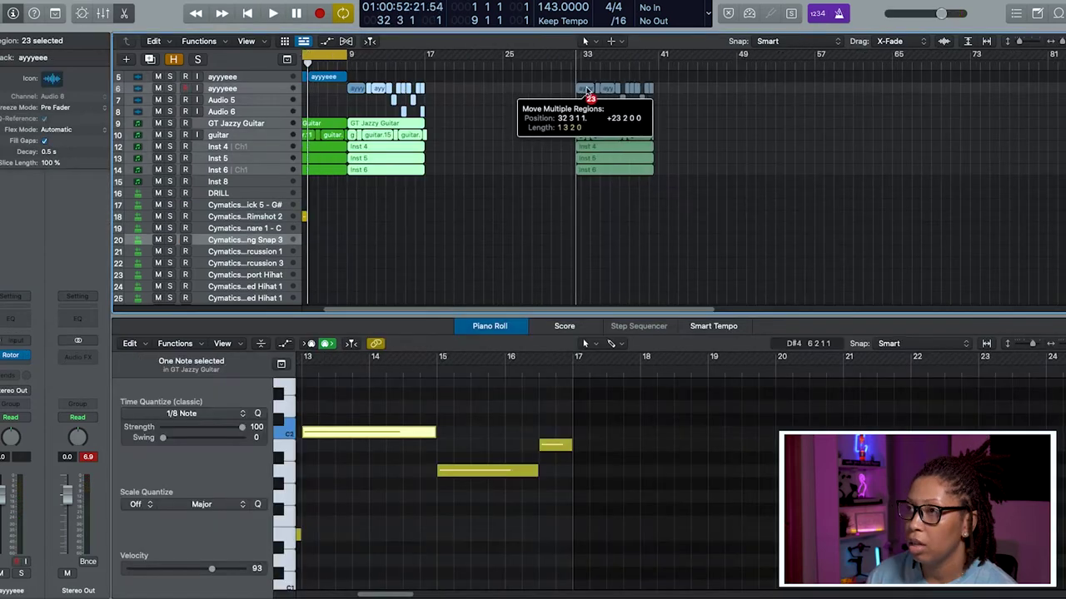
# Step: Move all vocal, guitar and synth regions of the second eight-bar section to bar 33
pyautogui.moveTo(524, 112); pyautogui.dragTo(620, 112)
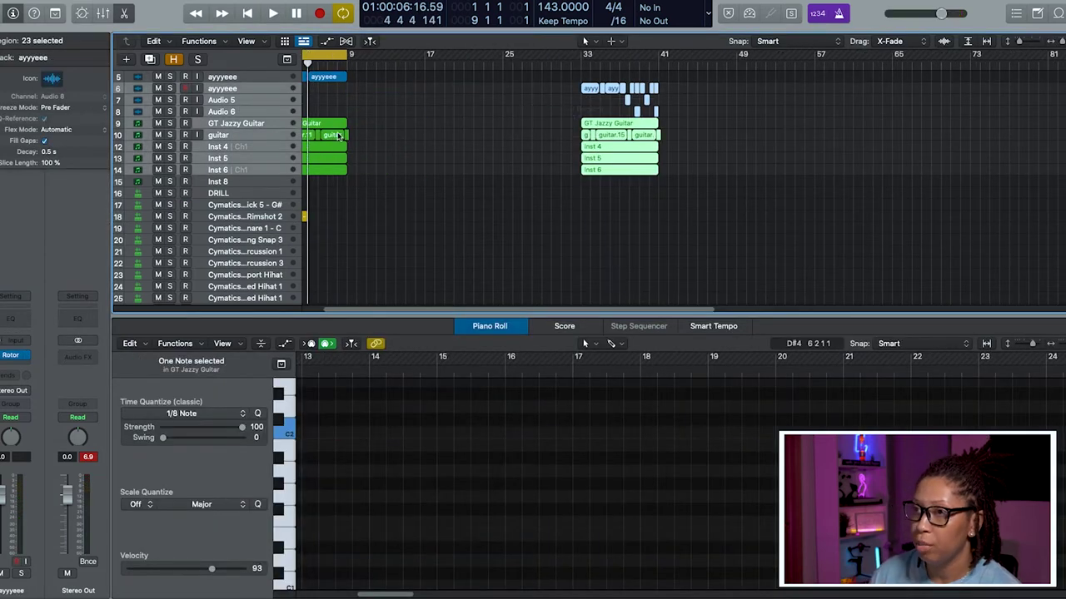
pyautogui.press('super+Right')
pyautogui.press('super+Right')
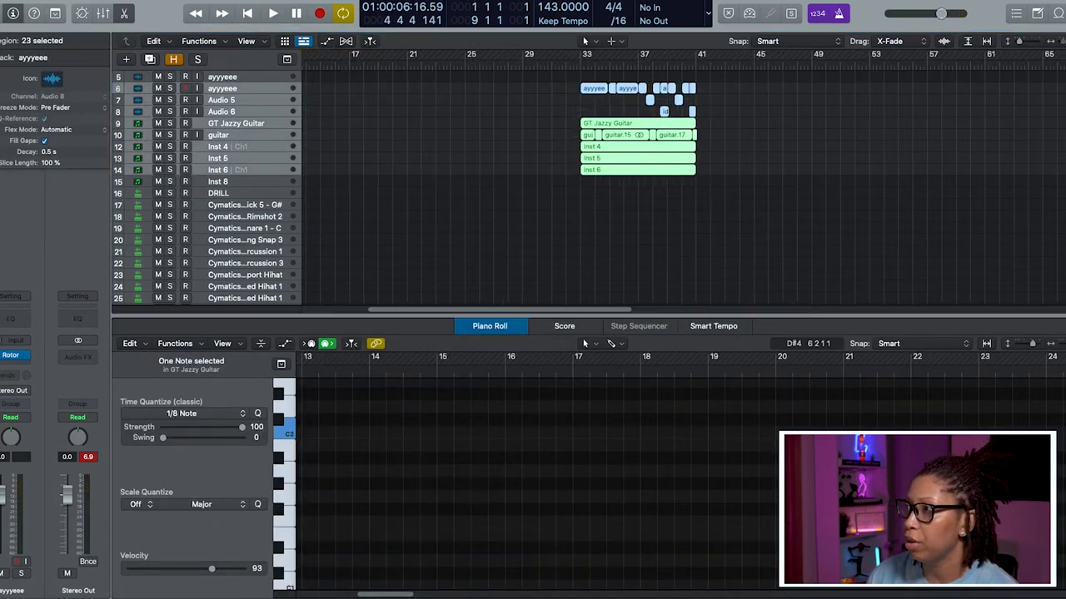
pyautogui.moveTo(452, 314); pyautogui.dragTo(353, 312)
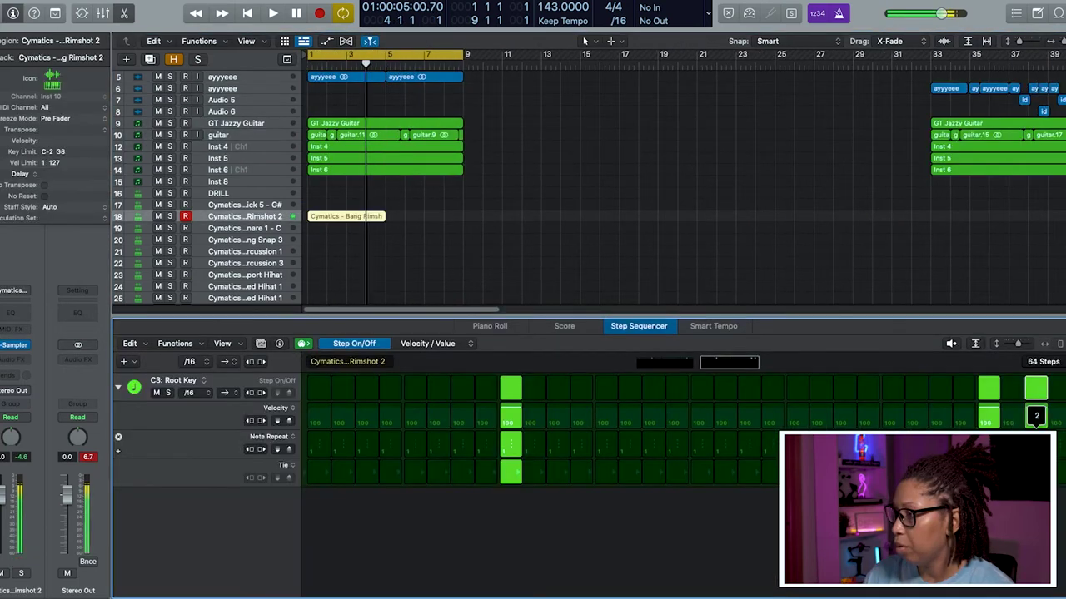
# Step: Play the first section from bar 1 to hear the drum pattern with the melody
pyautogui.press('Return')
pyautogui.press('space')
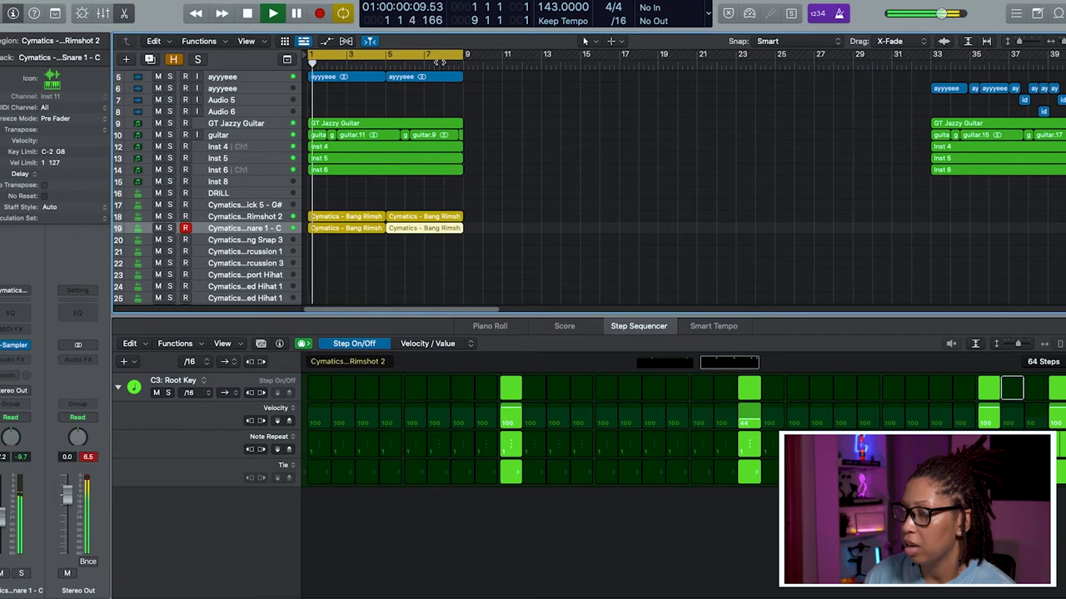
# Step: Adjust the hit on step 32 of the snare track's bar 5 pattern against the looping beat
pyautogui.moveTo(1061, 457); pyautogui.dragTo(1062, 459)
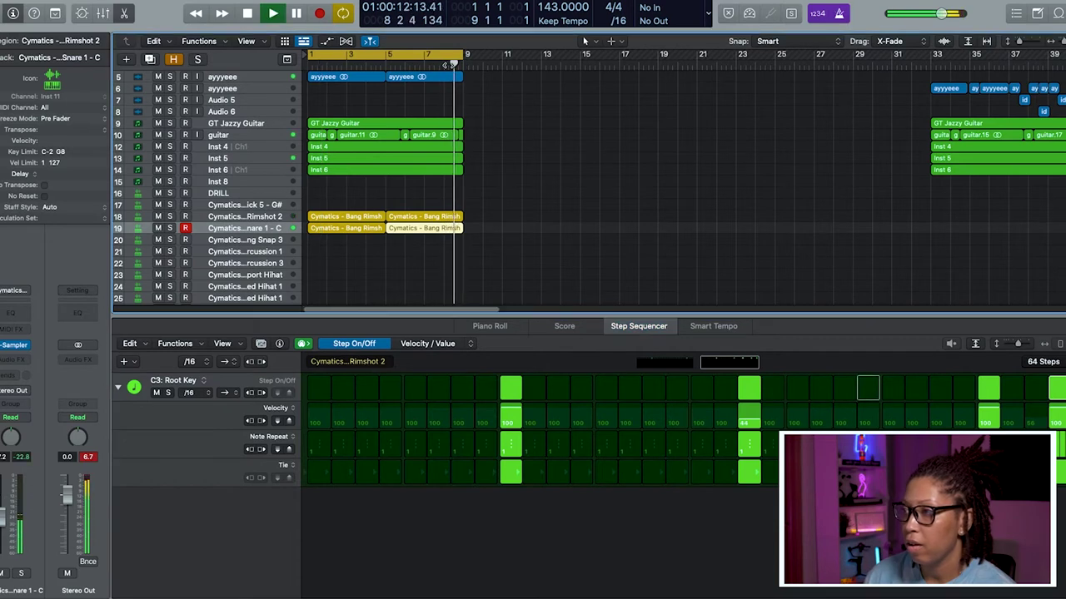
pyautogui.click(1052, 398)
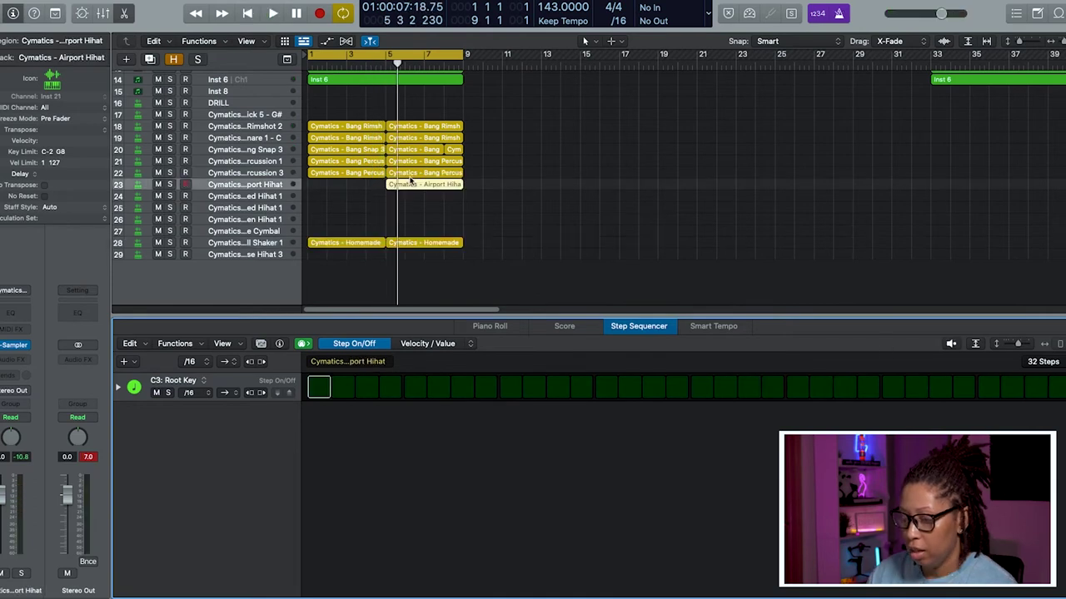
# Step: Move the Airport Hihat pattern region from bar 5 to bar 1
pyautogui.press('Return')
pyautogui.moveTo(416, 190); pyautogui.dragTo(338, 189)
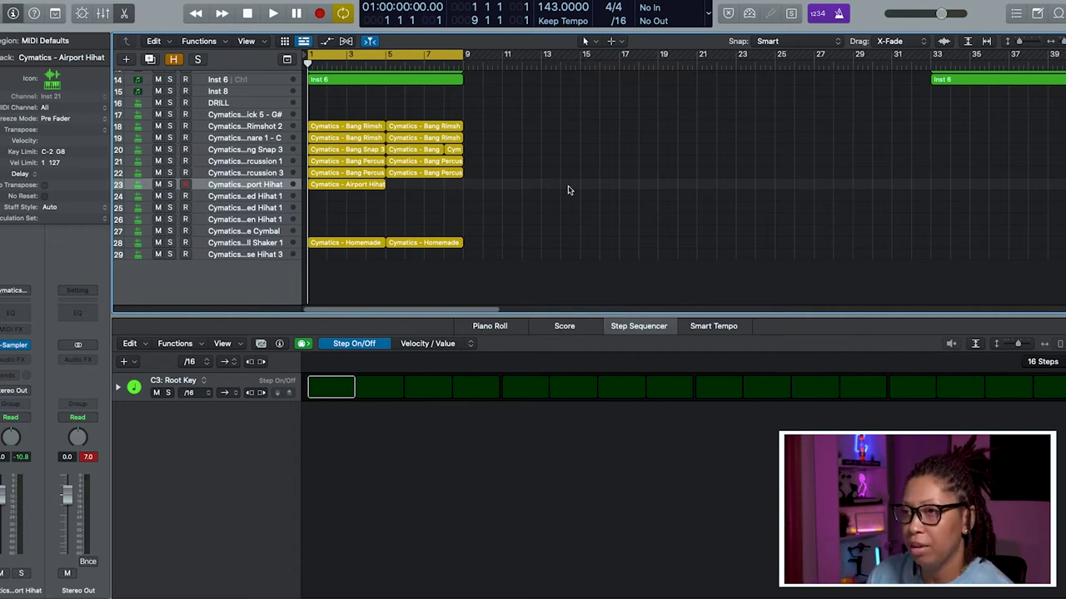
pyautogui.click(1051, 361)
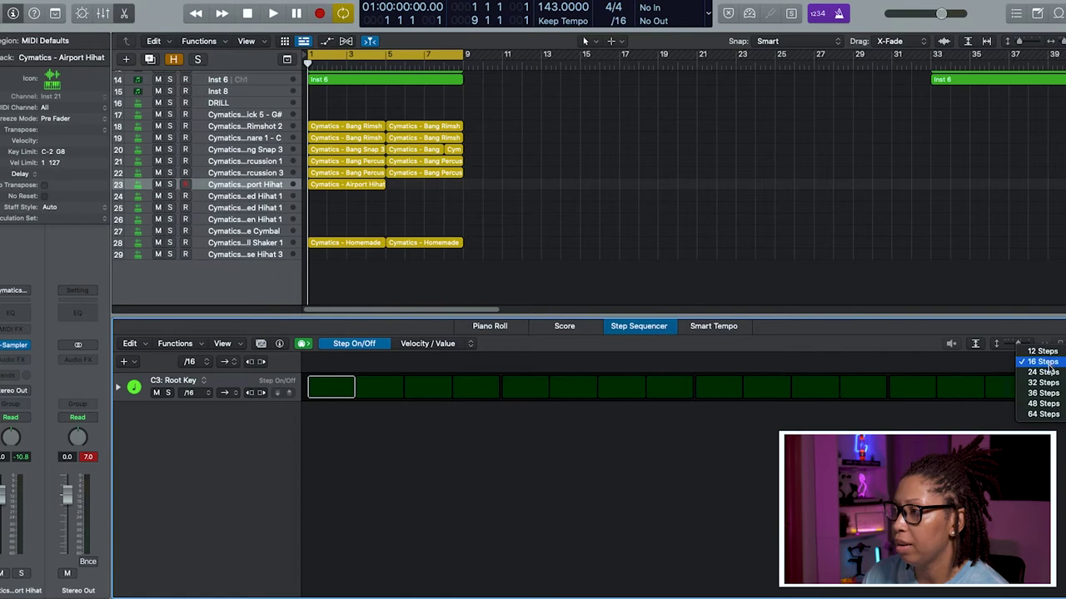
pyautogui.click(1044, 382)
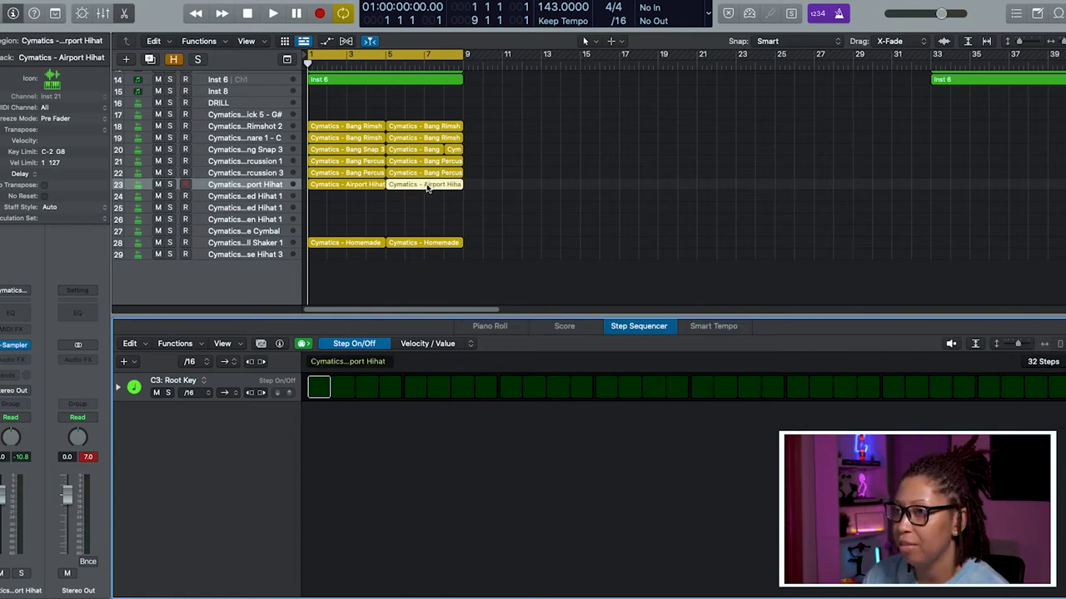
pyautogui.press('Delete')
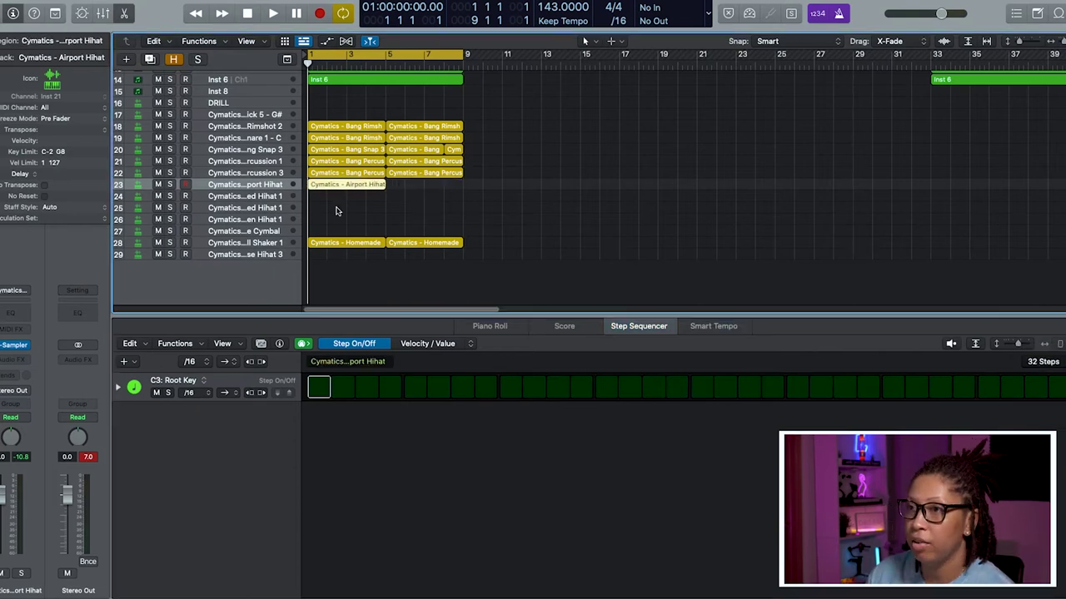
# Step: Program Airport Hihat hits on steps 1, 4, 7, 17 and 20 against the looping beat
pyautogui.click(322, 388)
pyautogui.press('space')
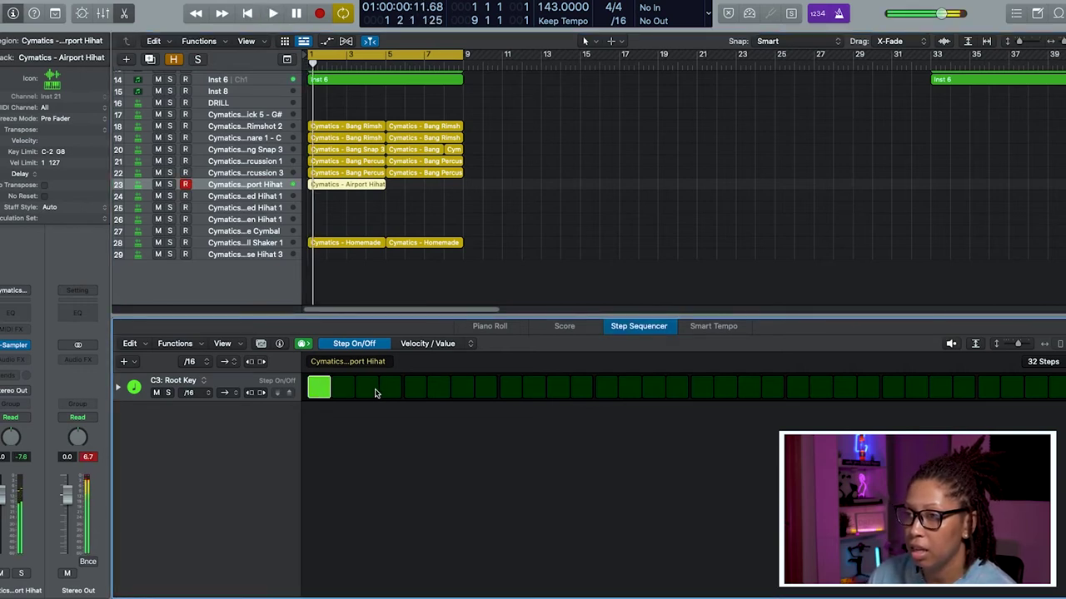
pyautogui.click(390, 388)
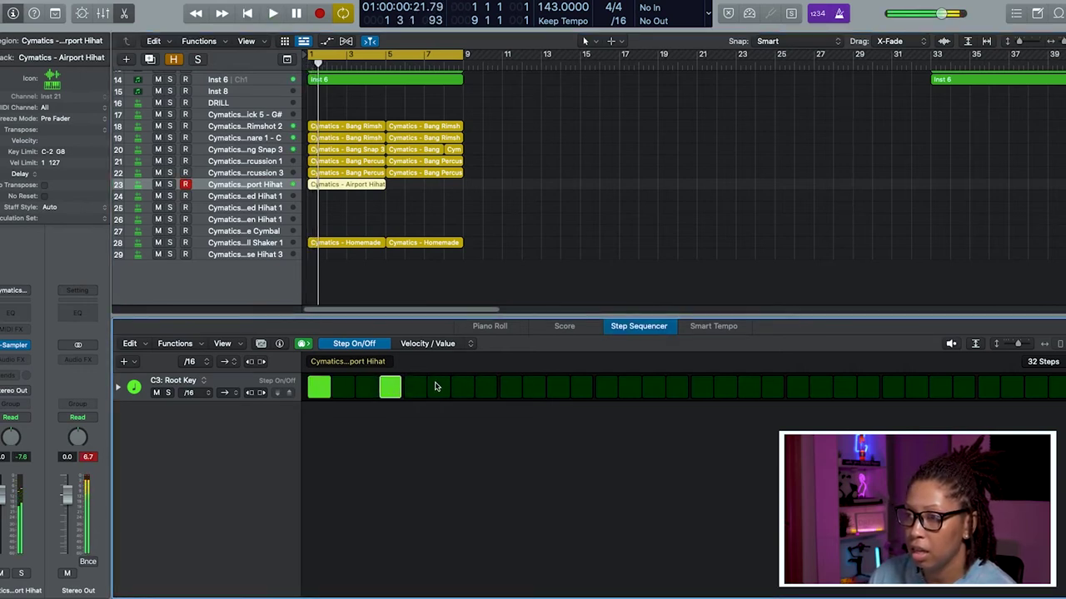
pyautogui.click(462, 388)
pyautogui.press('space')
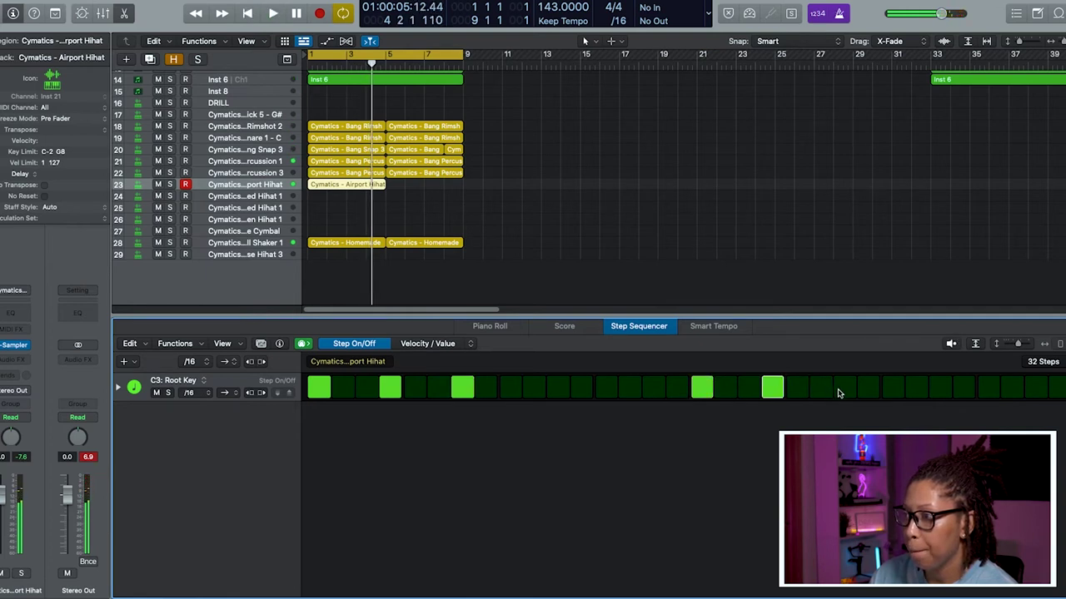
# Step: Add Airport Hihat hits on steps 23 and 31 and play the loop to hear the pattern
pyautogui.press('space')
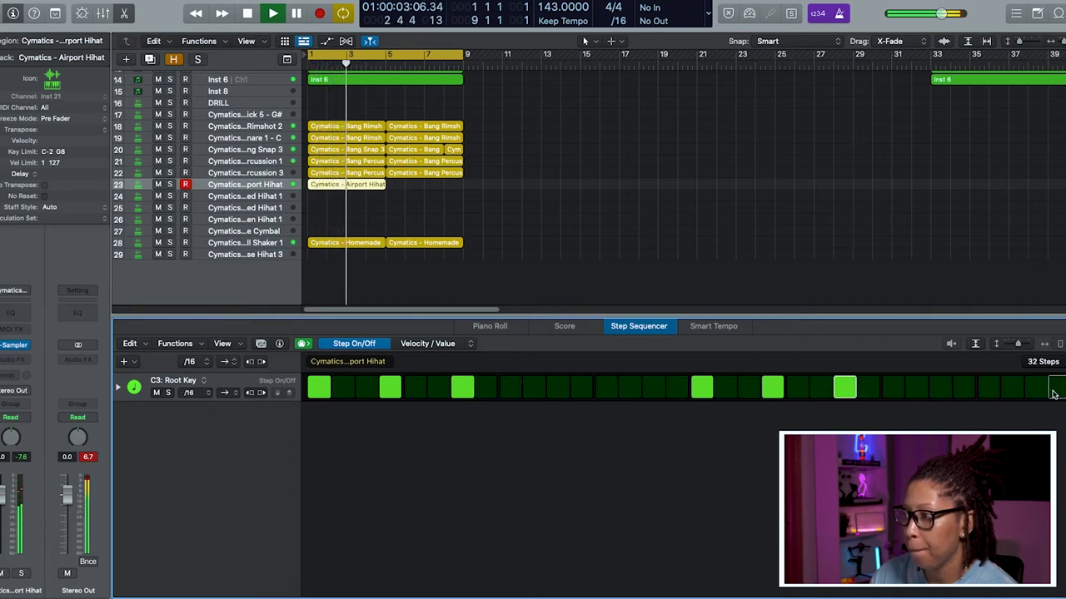
pyautogui.press('space')
pyautogui.press('space')
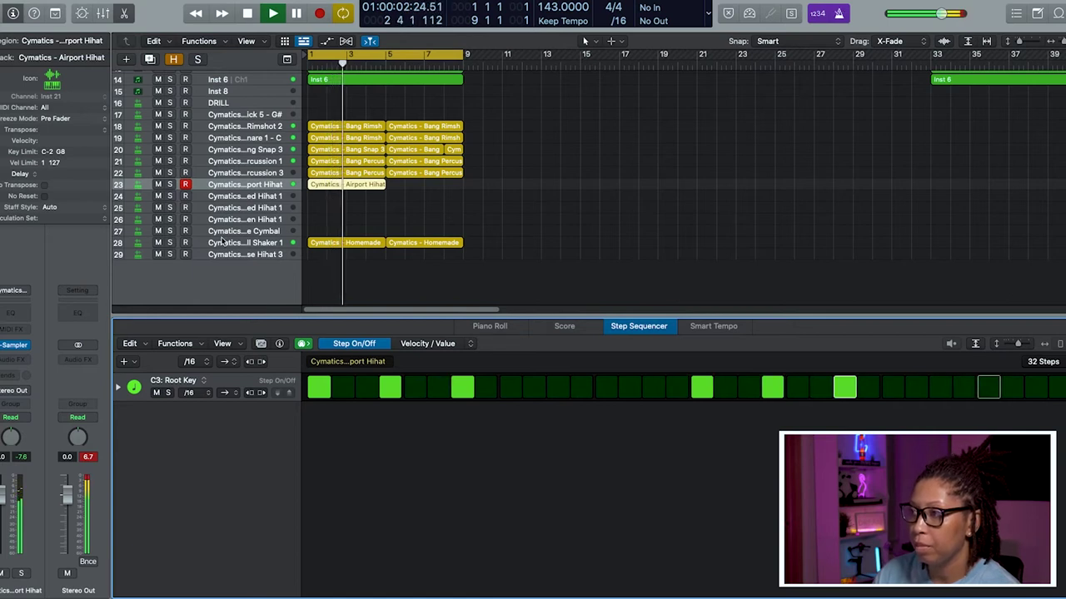
pyautogui.press('space')
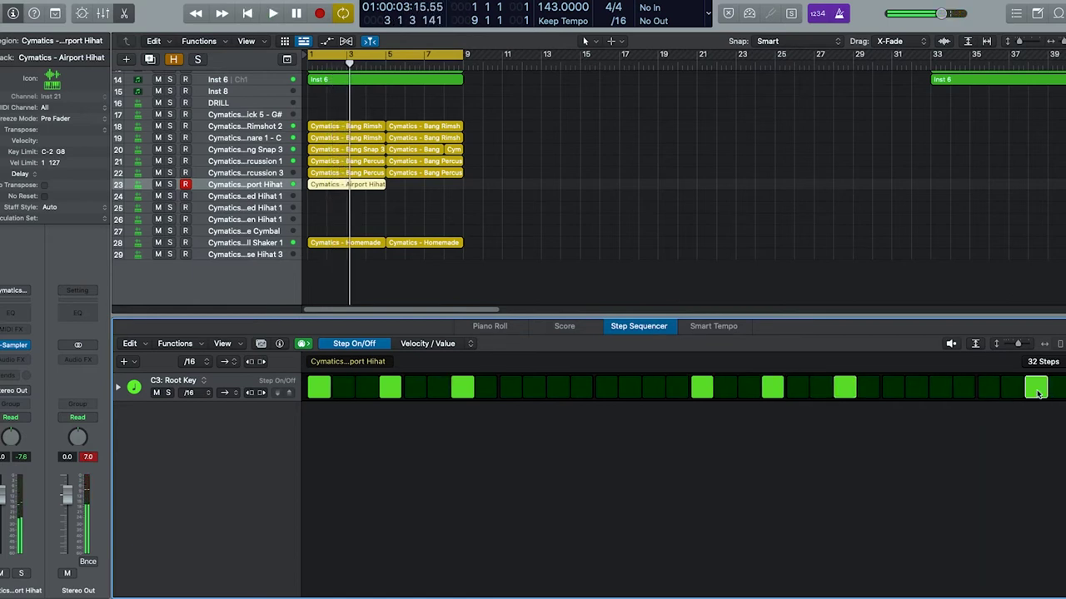
pyautogui.press('space')
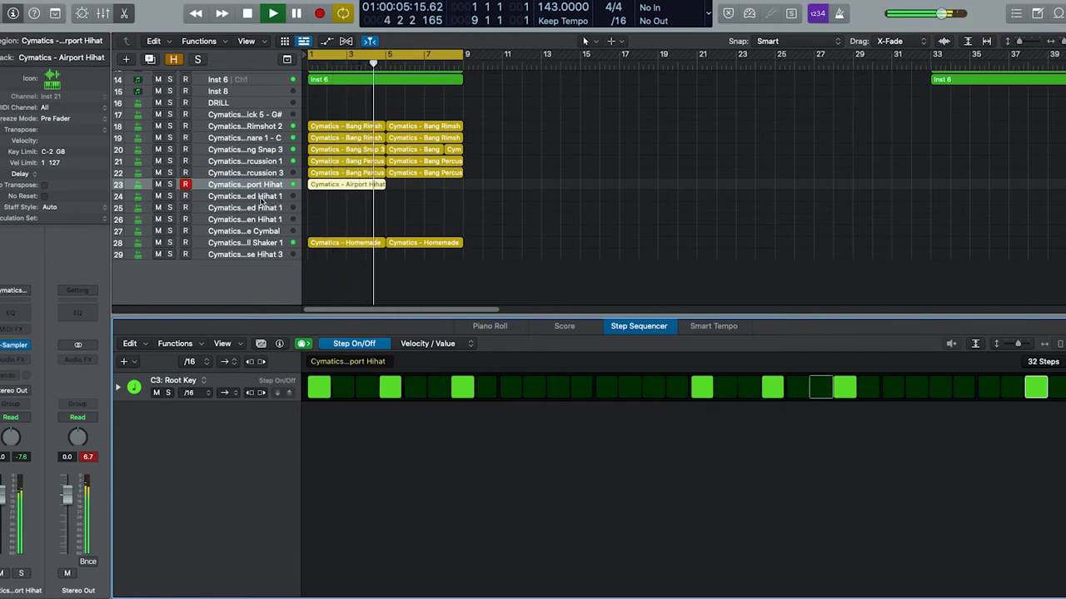
# Step: Stop playback and repeat the Airport Hihat pattern region so that it also fills bars 5 to 8
pyautogui.press('space')
pyautogui.click(329, 186)
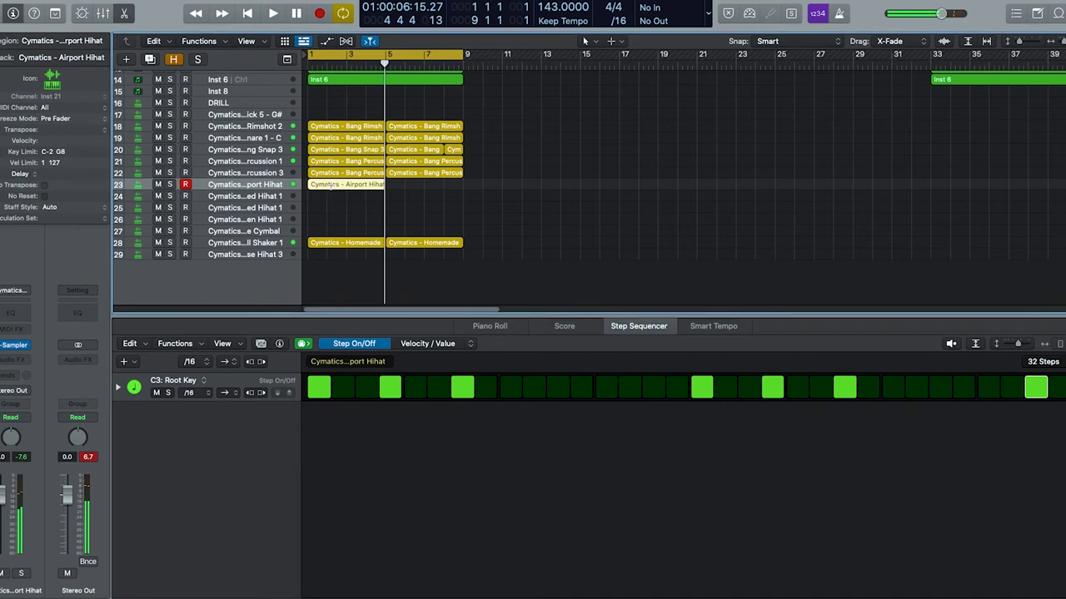
pyautogui.press('super+r')
# Step: Create a 32-step pattern at bar 1 on the Bang closed hihat track below Airport Hihat
pyautogui.click(244, 197)
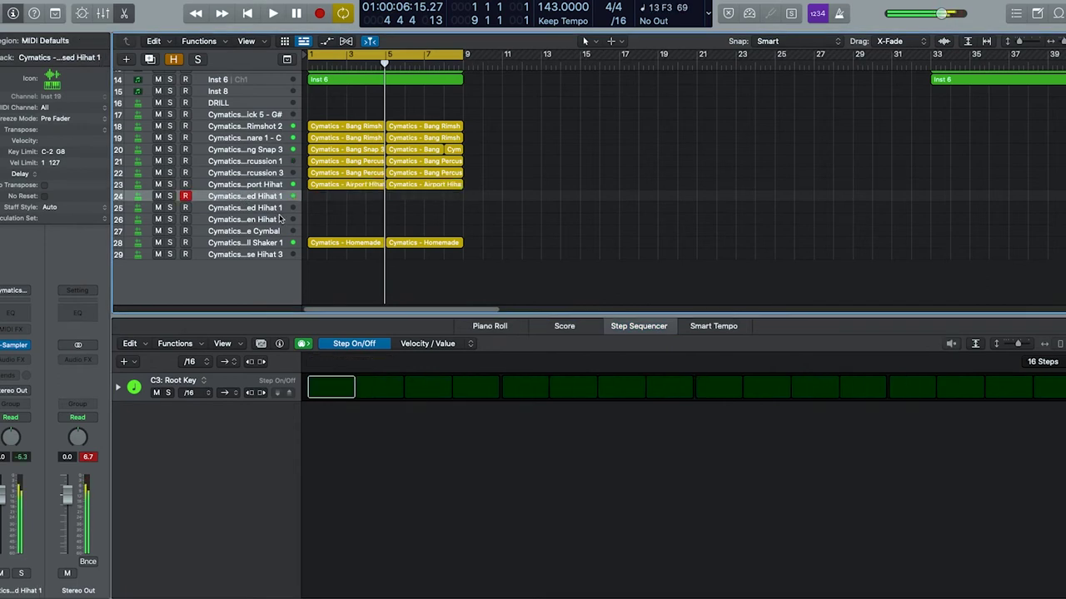
pyautogui.press('Return')
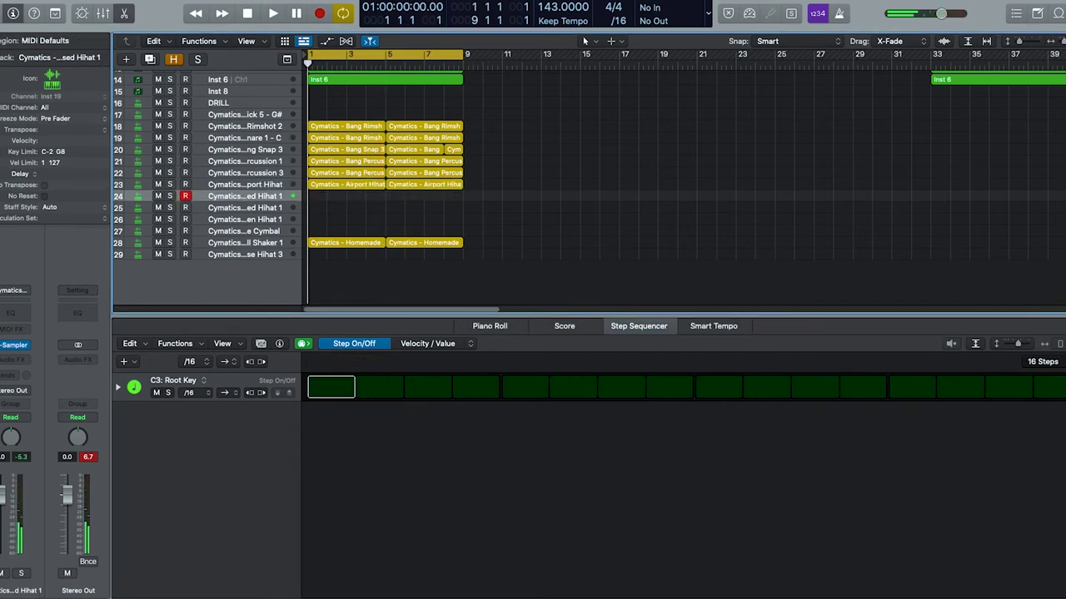
pyautogui.click(1045, 362)
pyautogui.click(1037, 383)
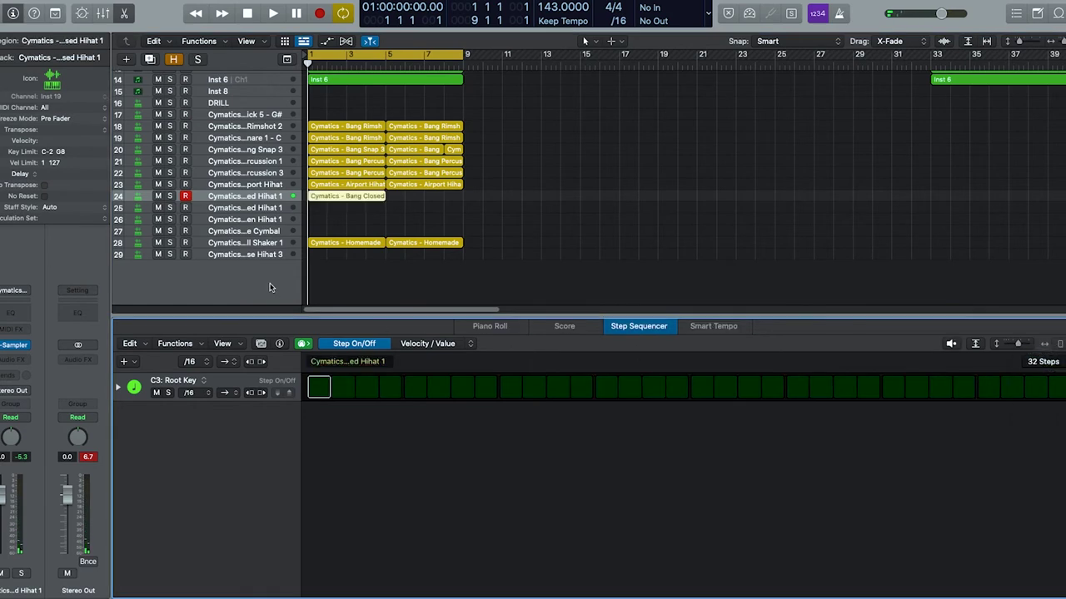
# Step: Add a closed hihat hit on step 11 and set its note repeat to 2
pyautogui.press('space')
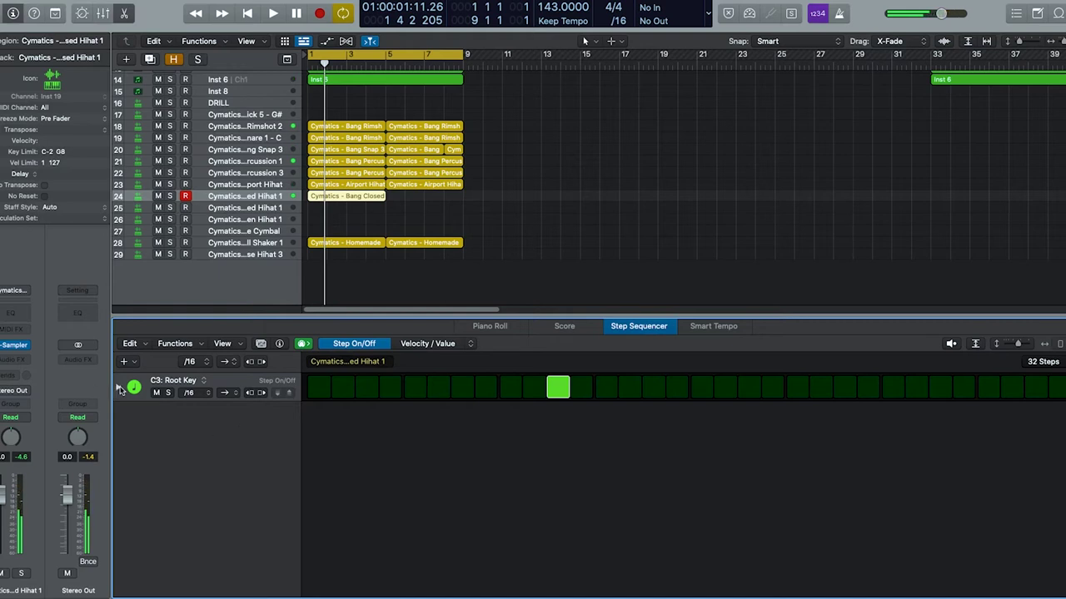
pyautogui.click(120, 388)
pyautogui.click(283, 436)
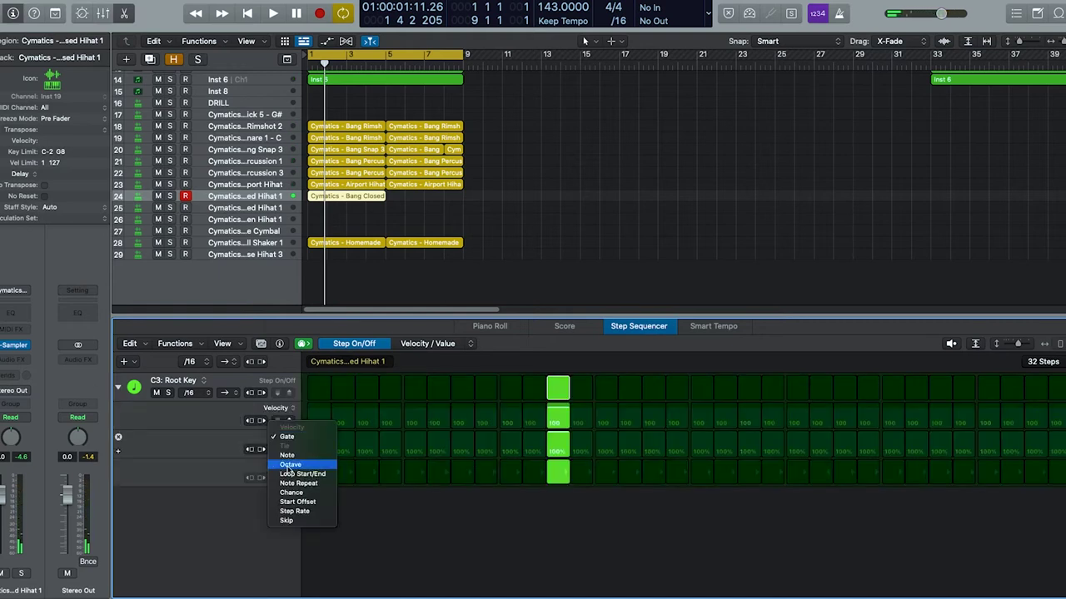
pyautogui.click(298, 483)
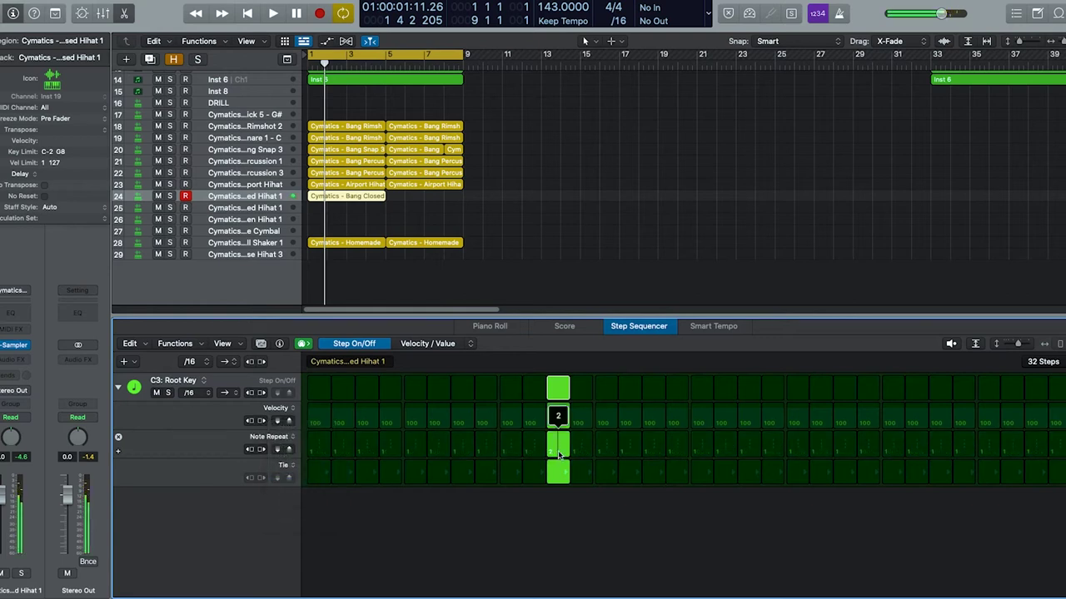
# Step: Play the loop to hear the repeated closed hihat hit with the other drums
pyautogui.press('space')
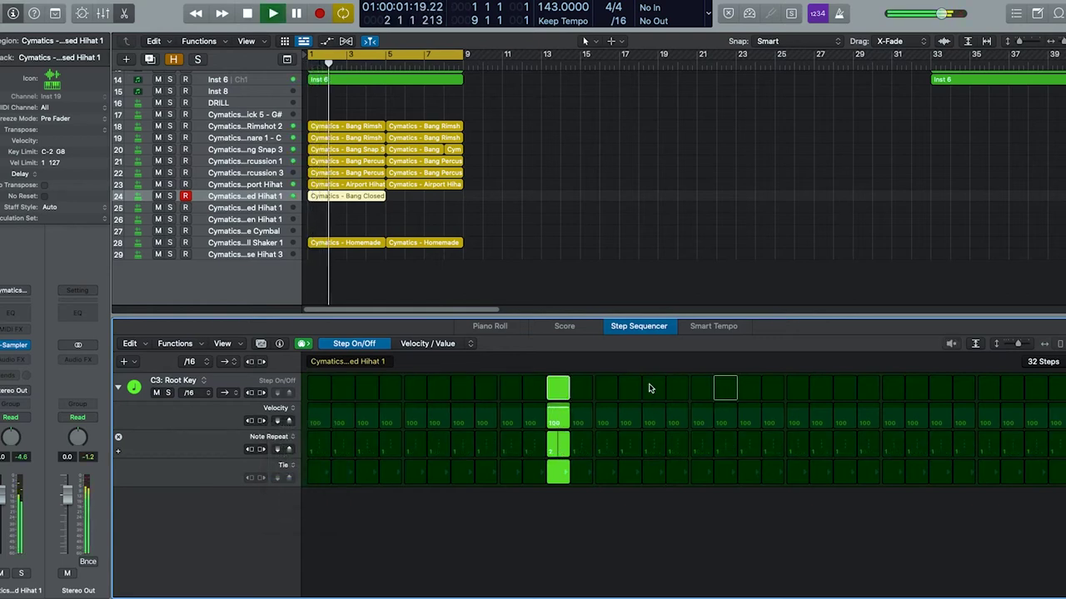
pyautogui.press('space')
pyautogui.press('space')
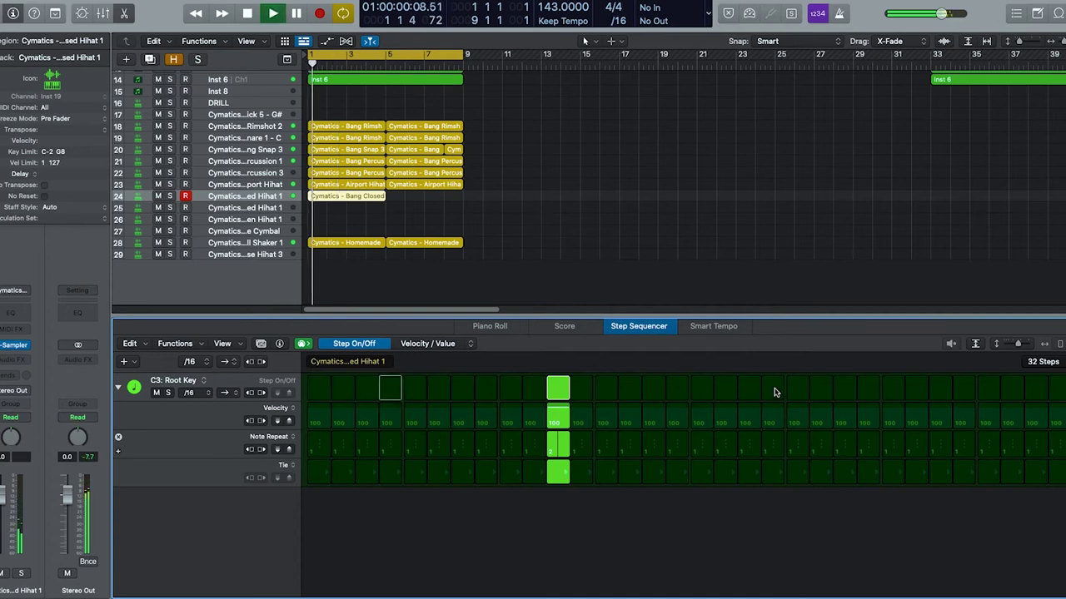
pyautogui.press('space')
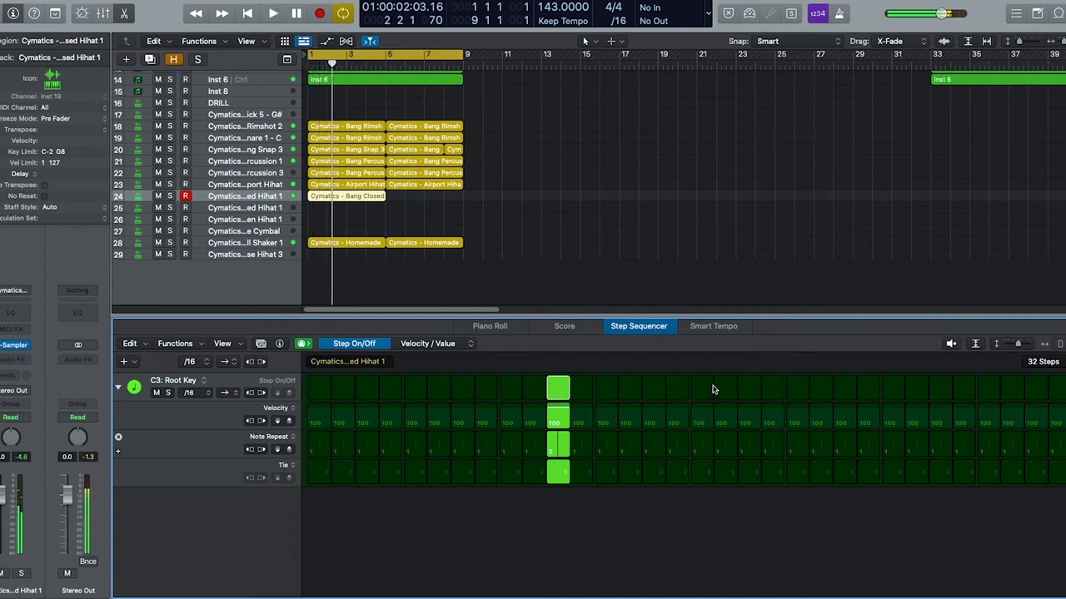
# Step: Add a second closed hihat hit on step 22 instead of step 21, set its note repeat to 3, and play it back
pyautogui.click(792, 393)
pyautogui.press('space')
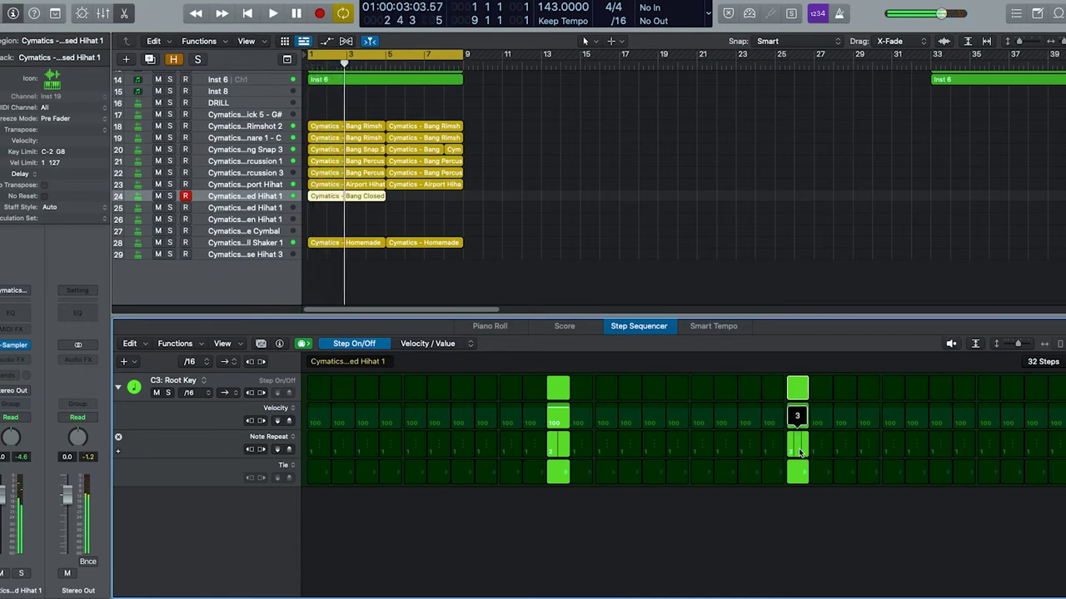
pyautogui.press('space')
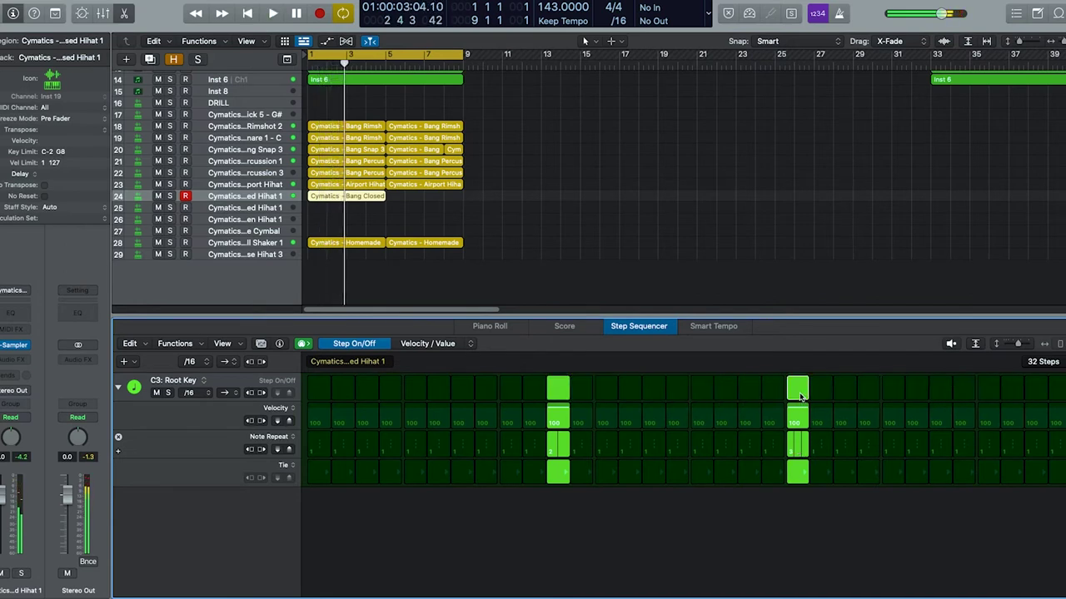
pyautogui.click(824, 395)
pyautogui.click(802, 399)
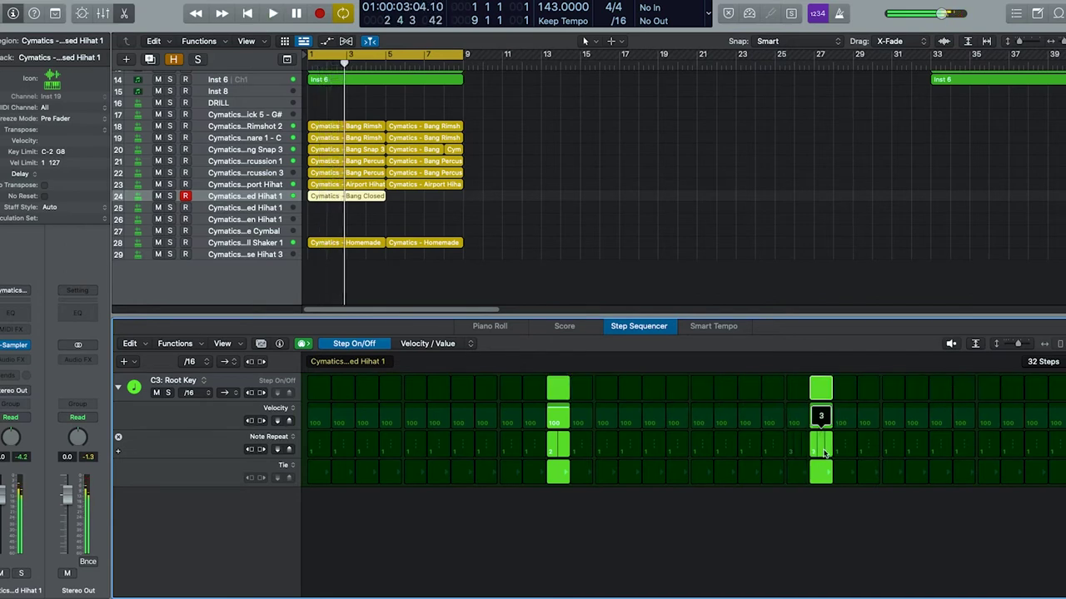
pyautogui.press('space')
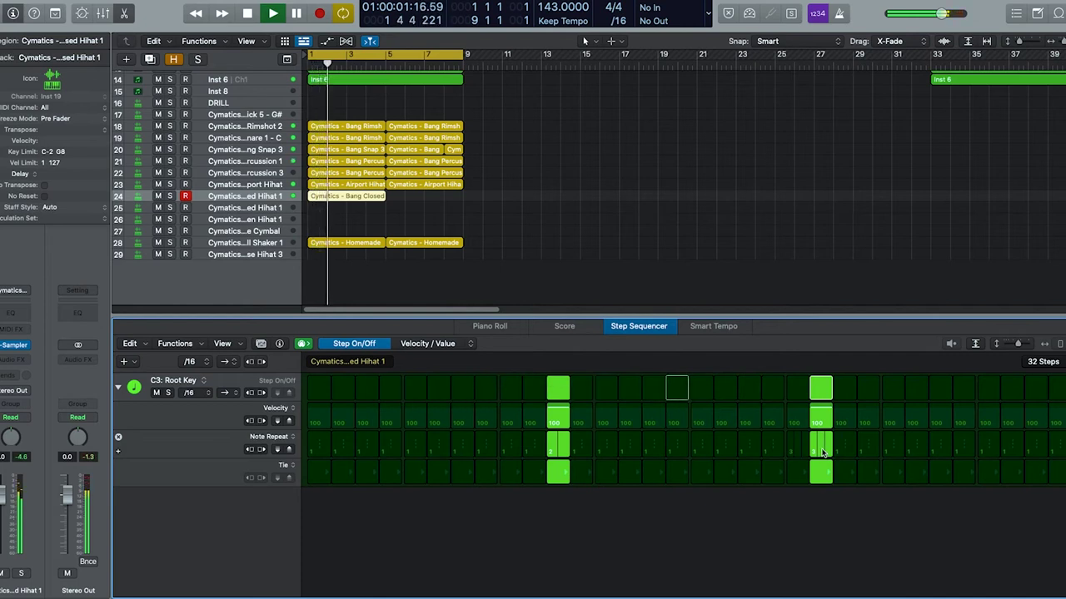
# Step: Add closed hihat hits on steps 3, 25, 26, 28 and 31 and lower the velocities of steps 11, 25 and 28
pyautogui.click(892, 395)
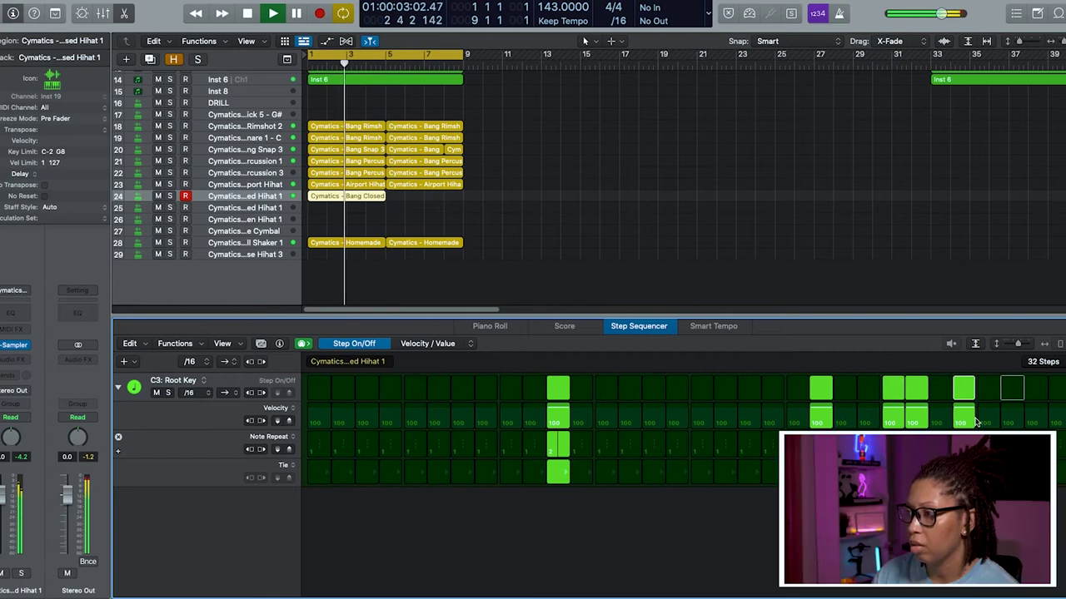
pyautogui.click(1038, 397)
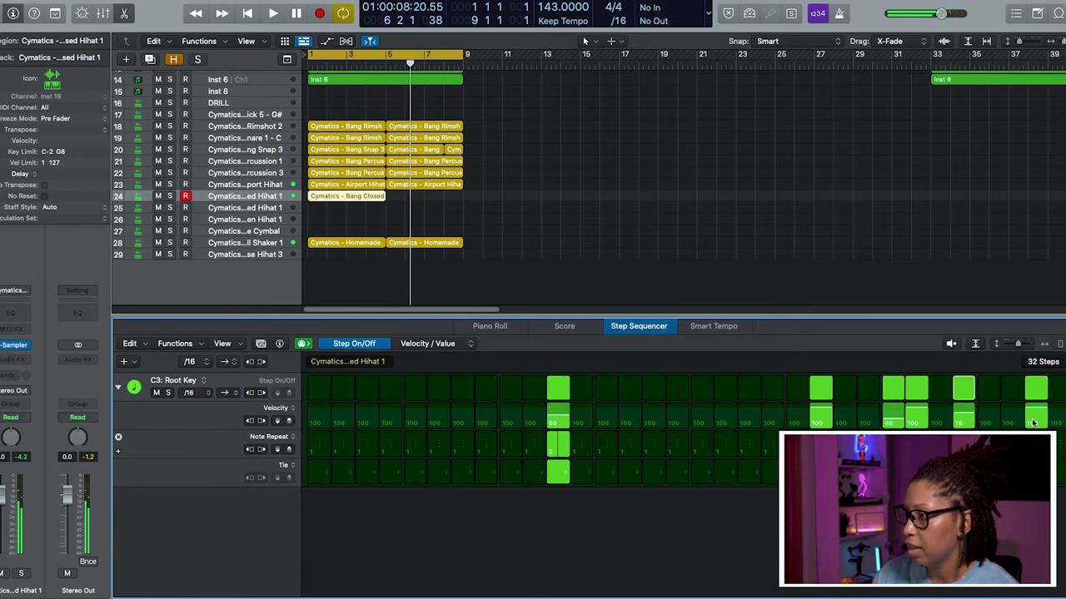
pyautogui.click(369, 390)
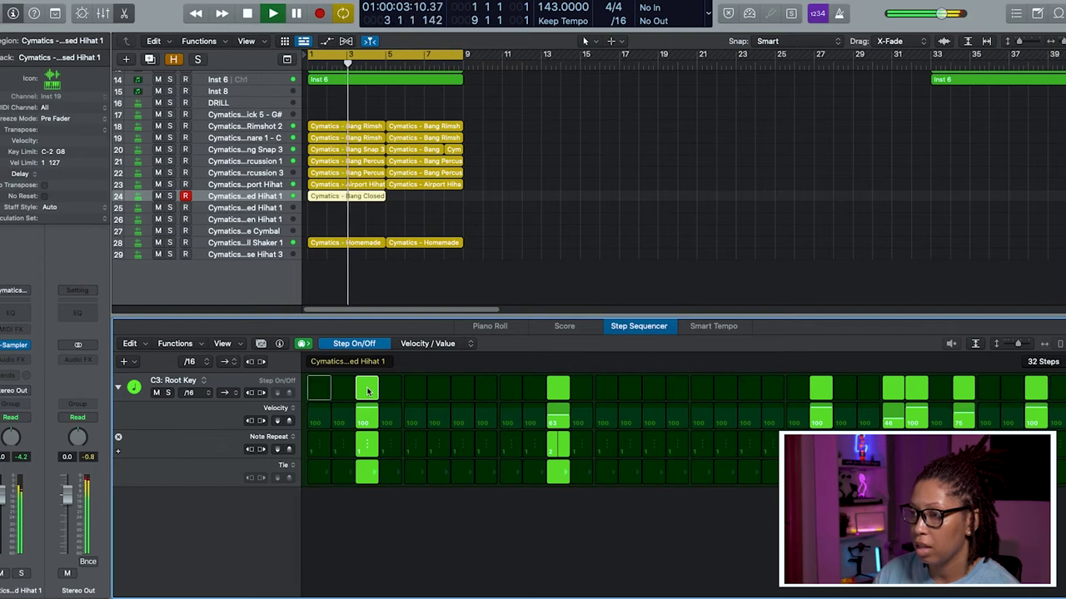
# Step: Stop playback and repeat the closed hihat pattern region so that it also fills bars 5 to 8
pyautogui.press('space')
pyautogui.click(353, 201)
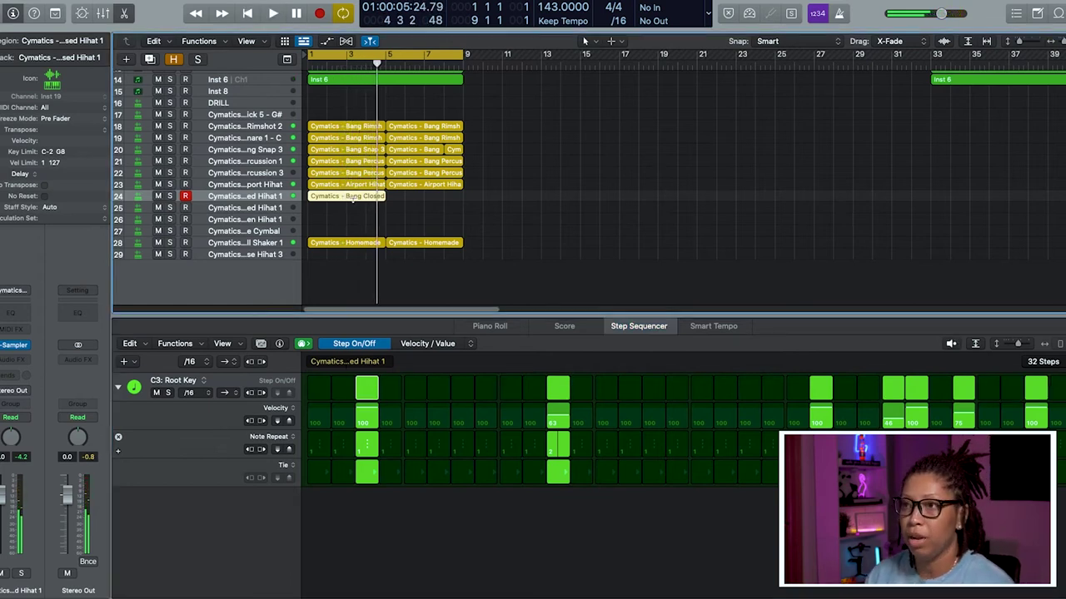
pyautogui.press('super+r')
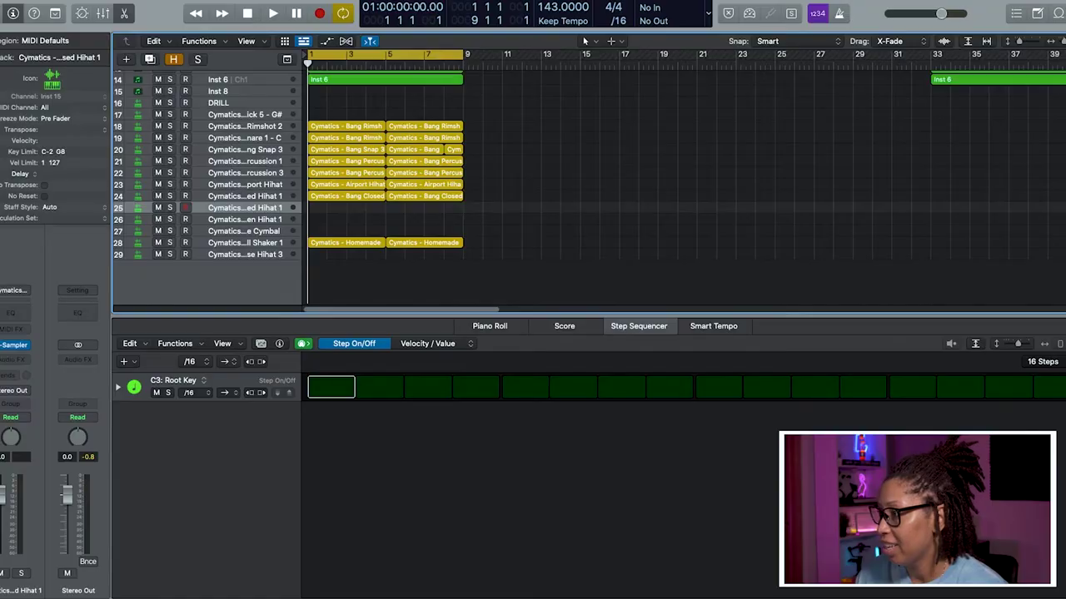
# Step: Build a 32-step pattern on the second Closed Hihat 1 track with a hit spanning steps 29 and 30, repeated 7 times, and play it
pyautogui.click(1039, 362)
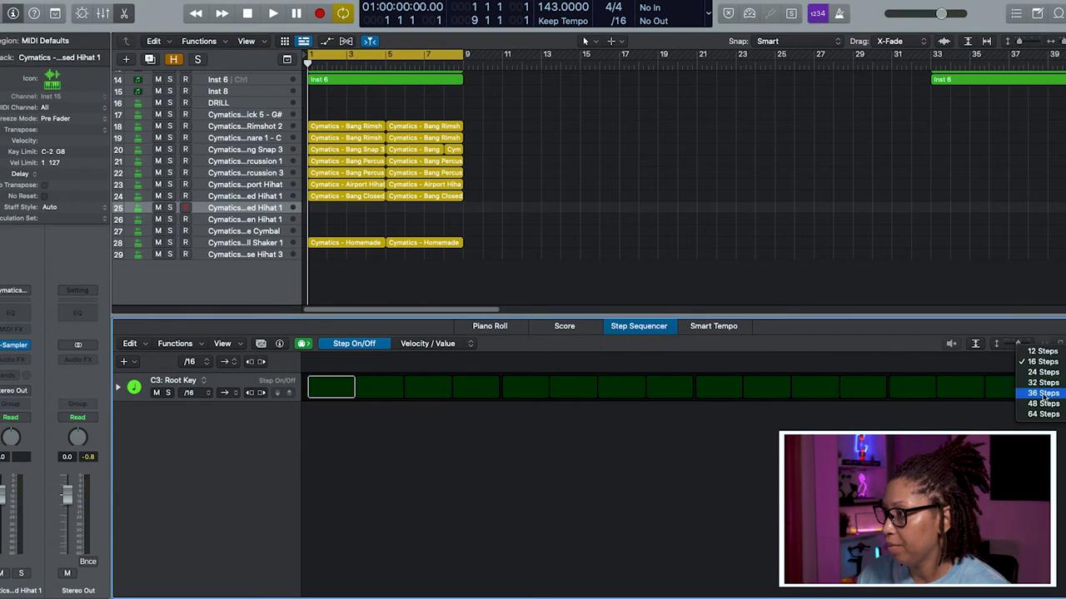
pyautogui.click(1047, 384)
pyautogui.click(502, 198)
pyautogui.press('space')
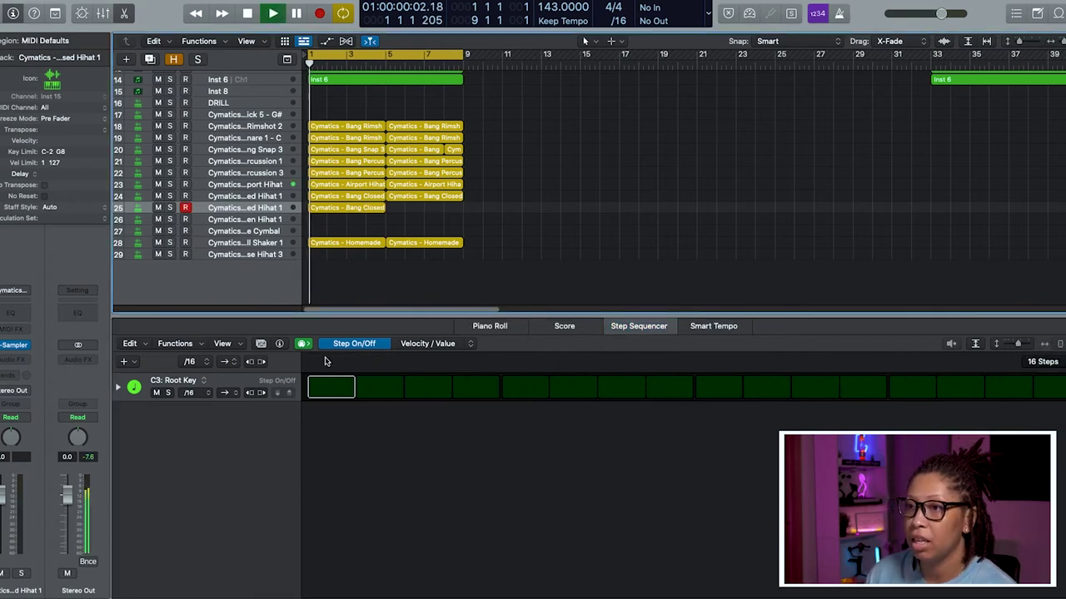
pyautogui.click(352, 207)
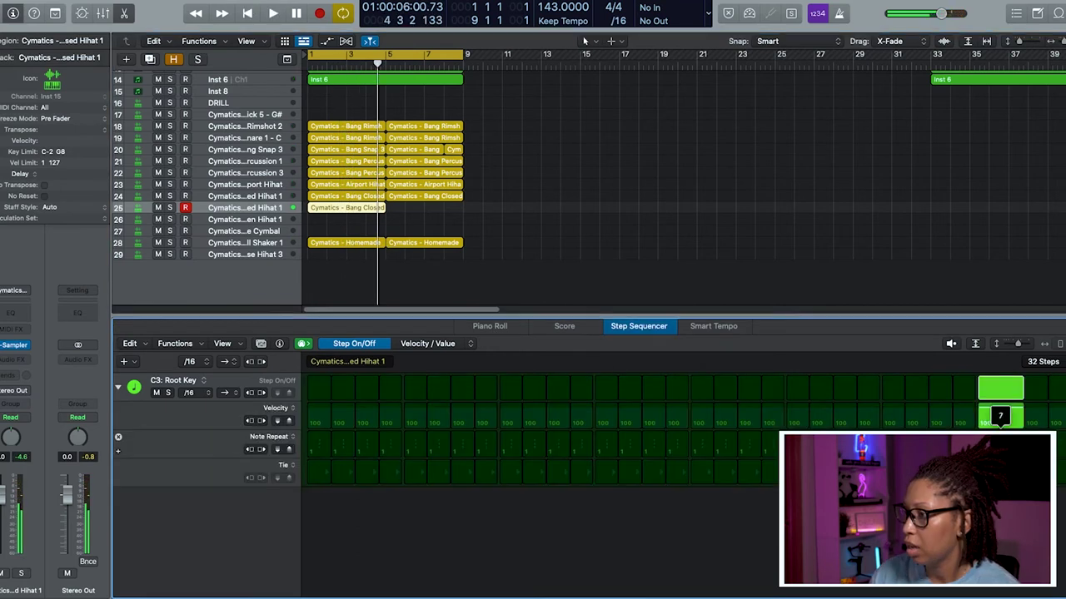
pyautogui.press('space')
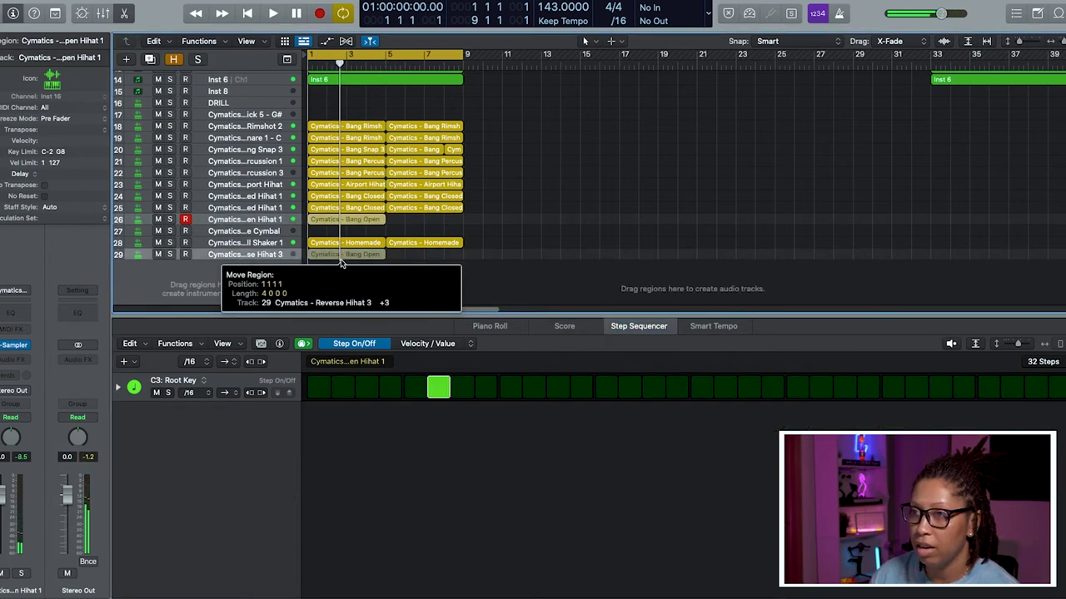
# Step: Move the Open Hihat pattern region to the Reverse Hihat 3 track and add hits on steps 22 and 31 during playback
pyautogui.moveTo(340, 264); pyautogui.dragTo(341, 264)
pyautogui.press('space')
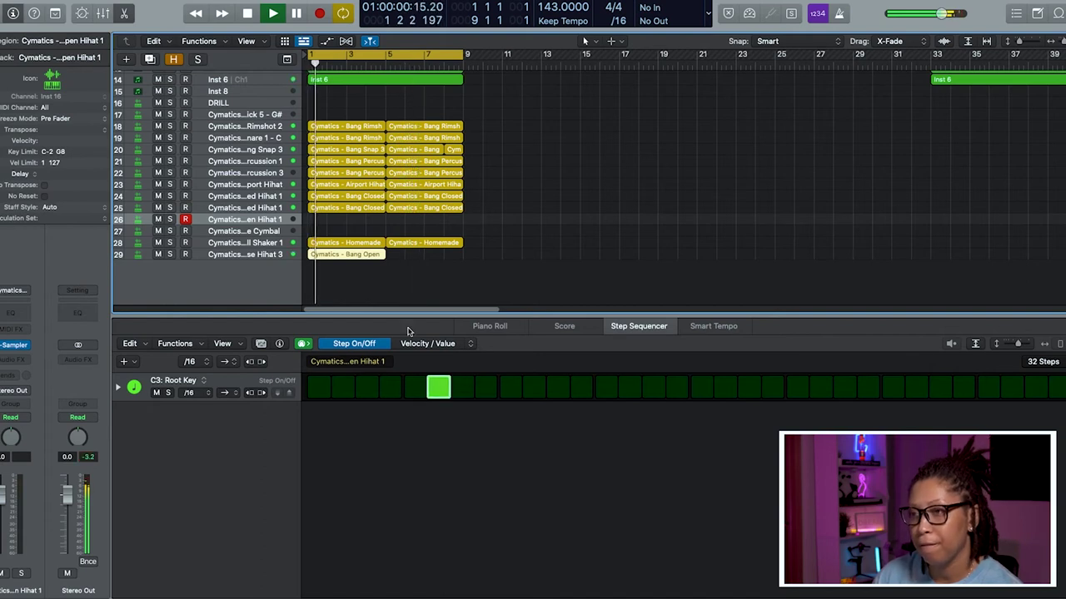
pyautogui.click(824, 389)
pyautogui.press('space')
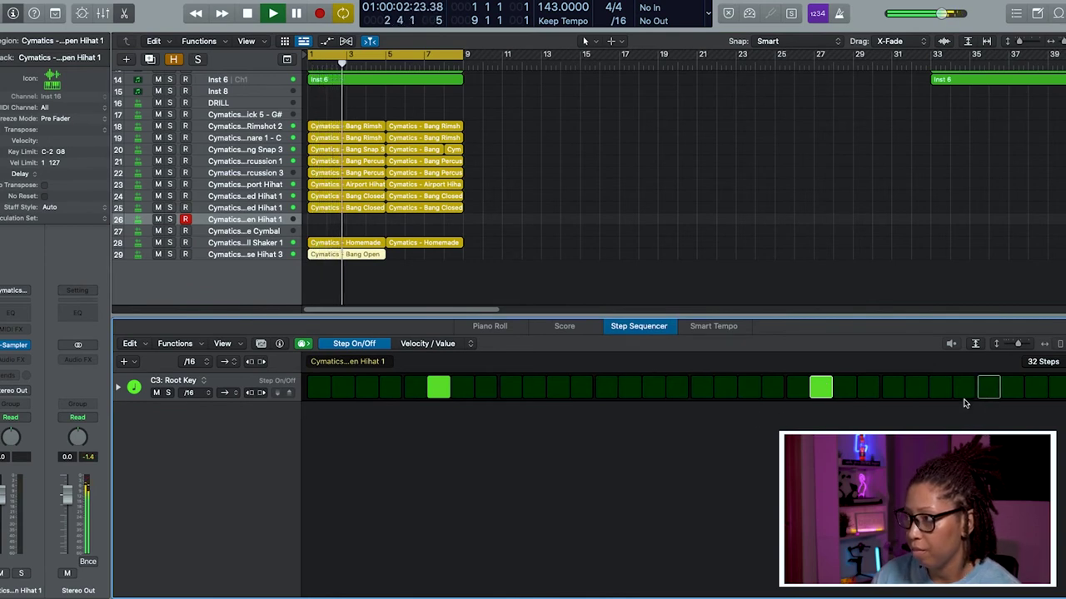
pyautogui.click(1045, 392)
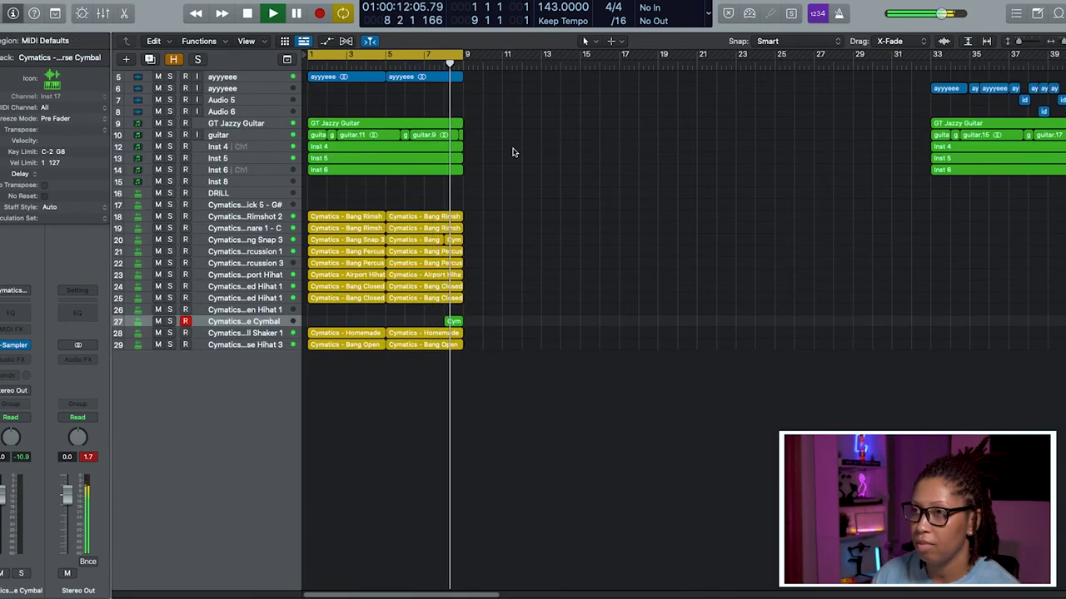
# Step: Record a kick pattern across bars 1 to 8 on the Bang Kick 5 - G# track
pyautogui.click(241, 204)
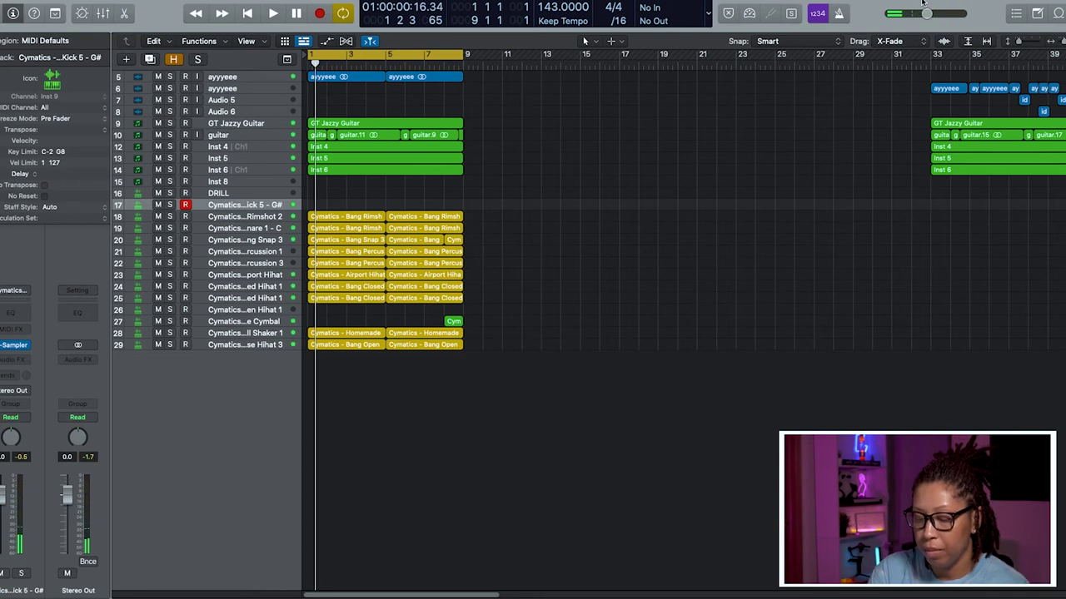
pyautogui.press('r')
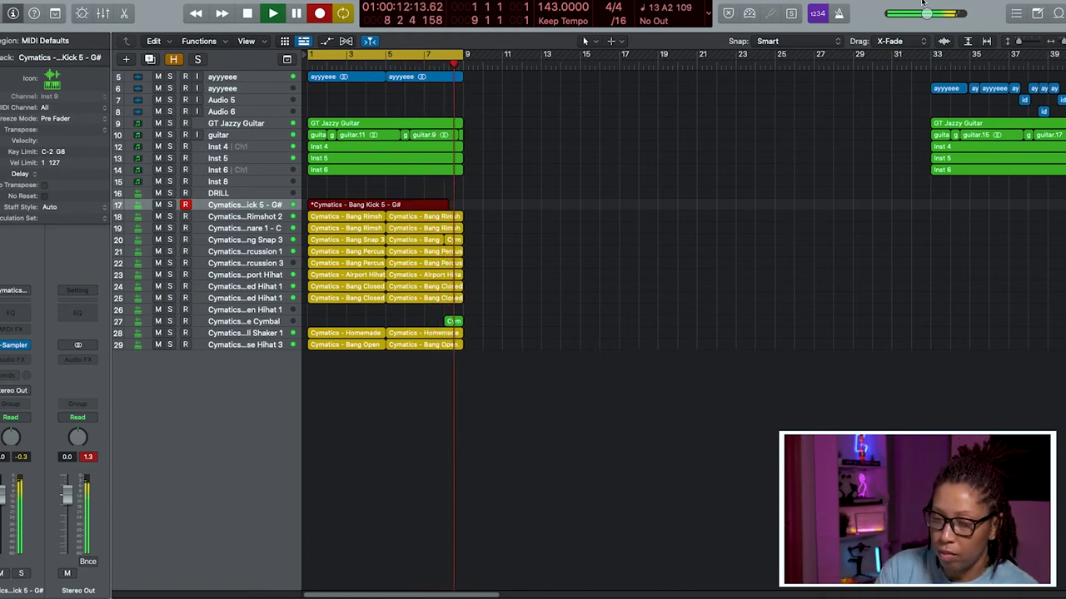
pyautogui.press('space')
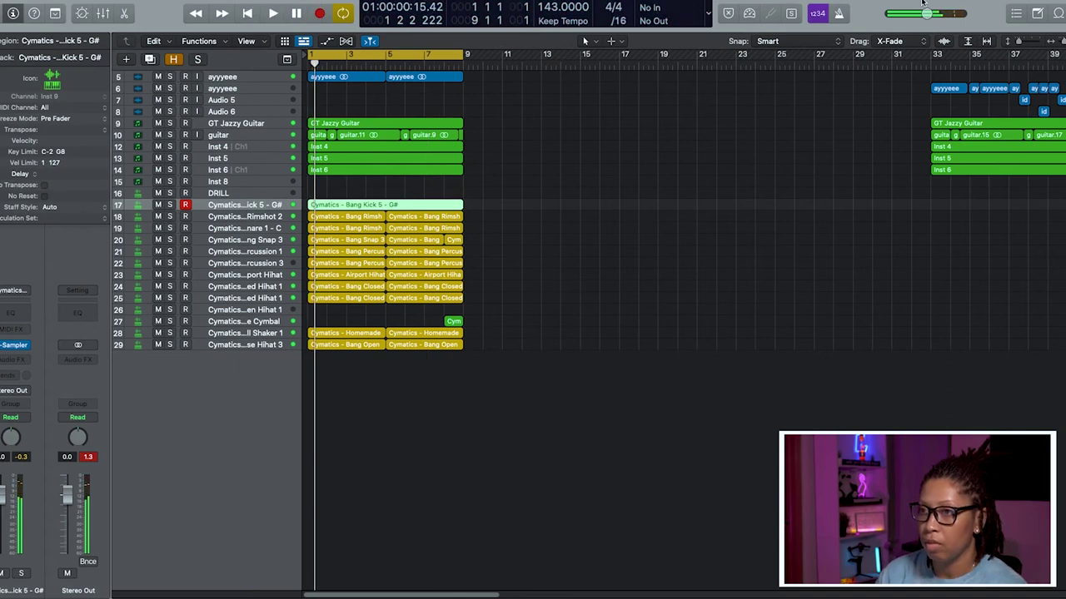
# Step: Open the recorded kick region's notes and quantize all of them to 1/16 notes
pyautogui.doubleClick(423, 204)
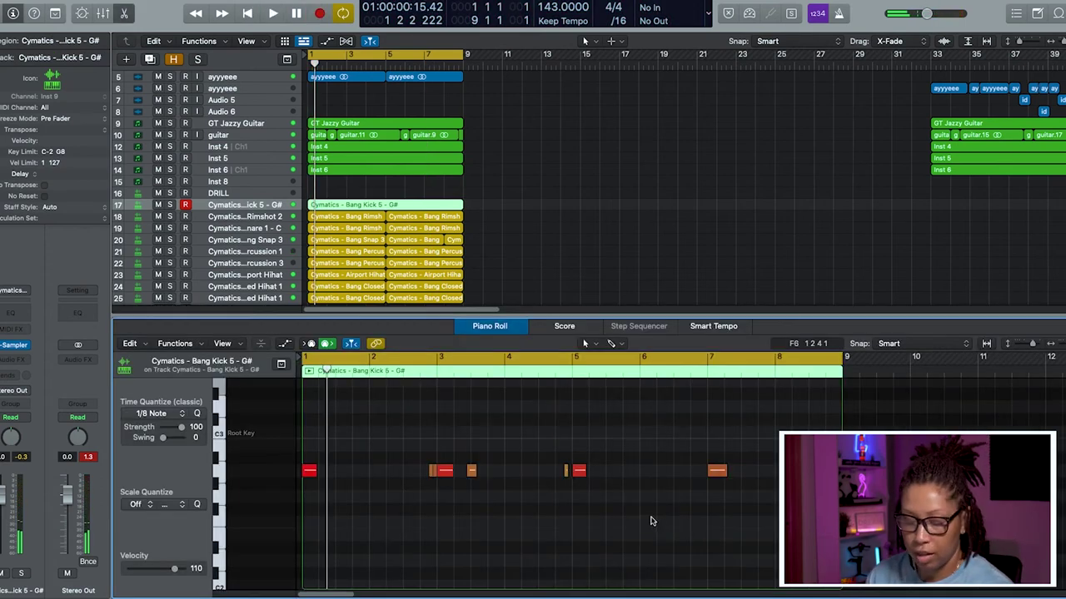
pyautogui.press('super+a')
pyautogui.press('space')
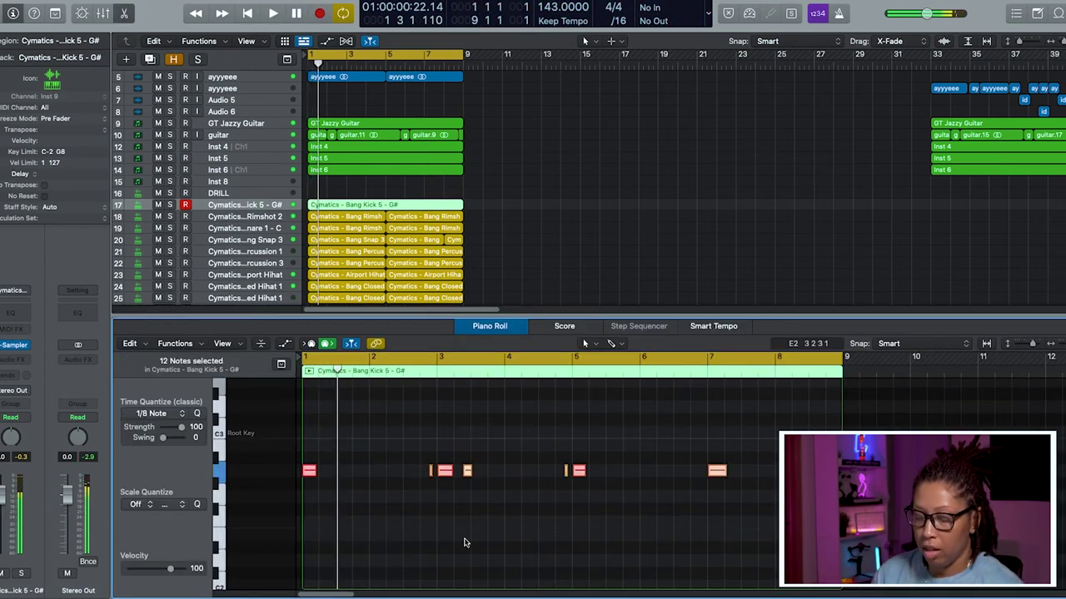
pyautogui.click(167, 411)
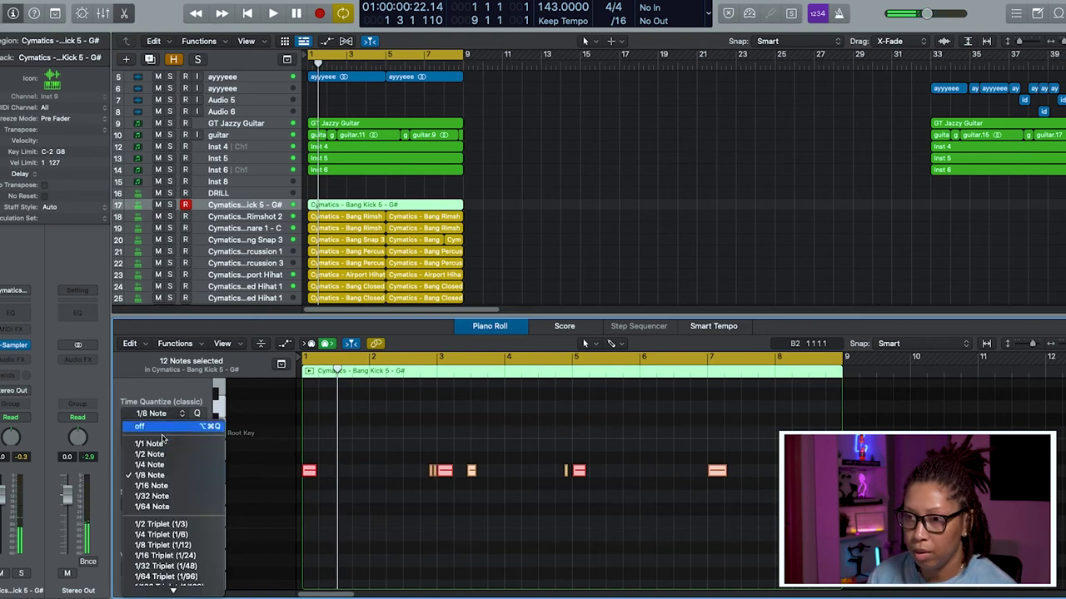
pyautogui.click(160, 486)
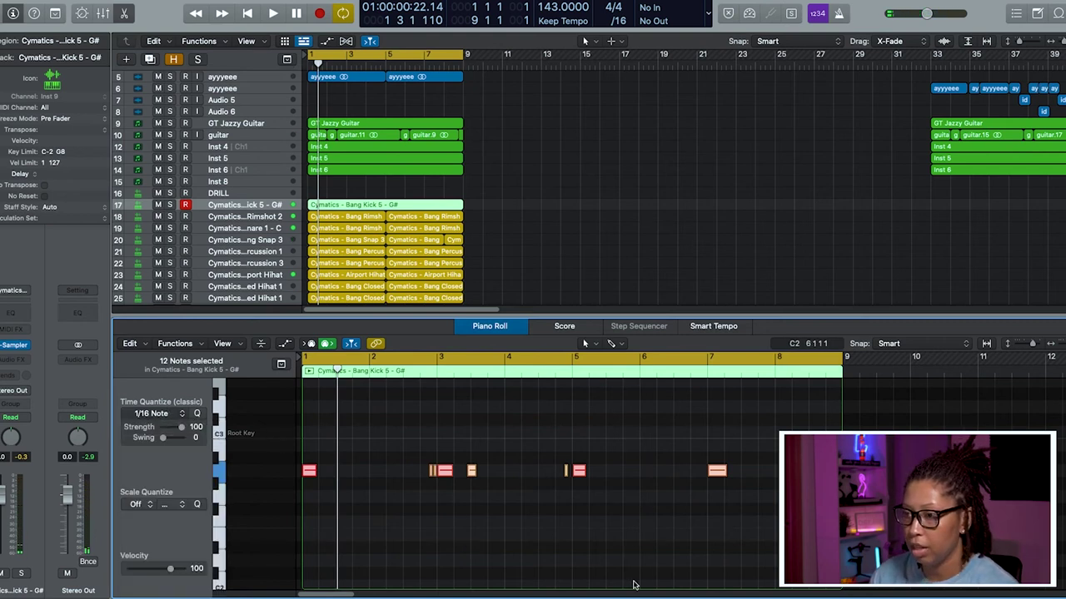
# Step: Set the velocity of all kick notes to 127 while the loop plays
pyautogui.click(566, 523)
pyautogui.press('space')
pyautogui.press('super+a')
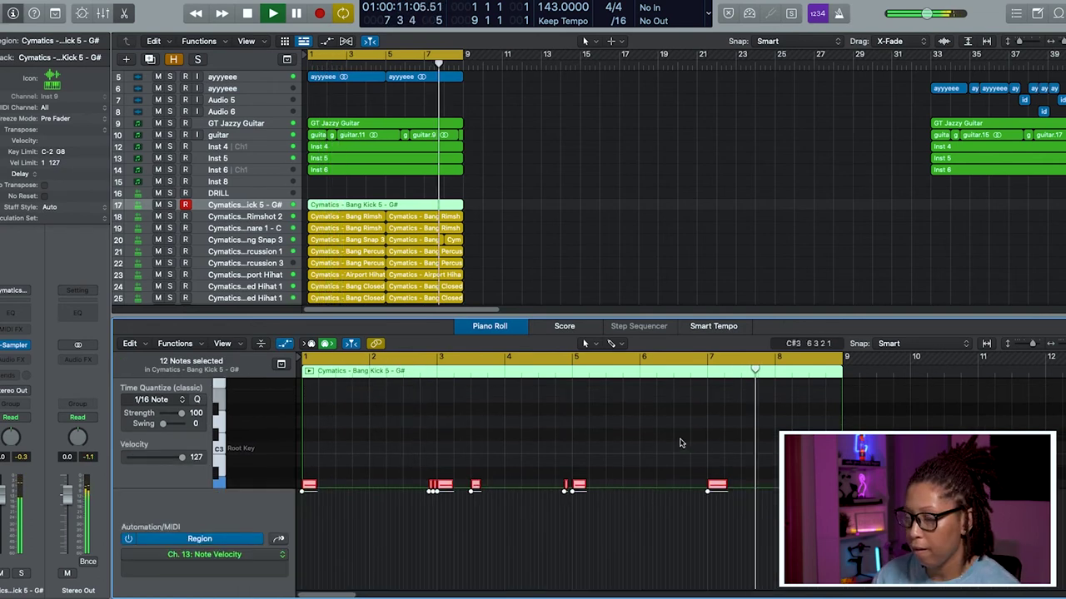
pyautogui.click(681, 443)
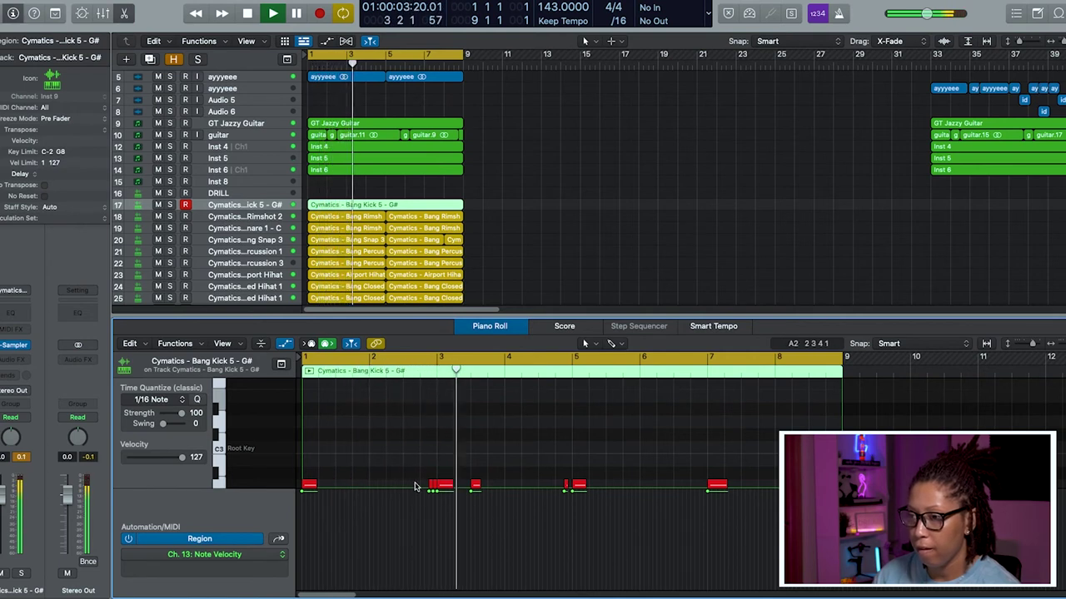
# Step: Shift the kick note in the middle of bar 3 an eighth note earlier and play the loop
pyautogui.moveTo(477, 486); pyautogui.dragTo(466, 488)
pyautogui.press('space')
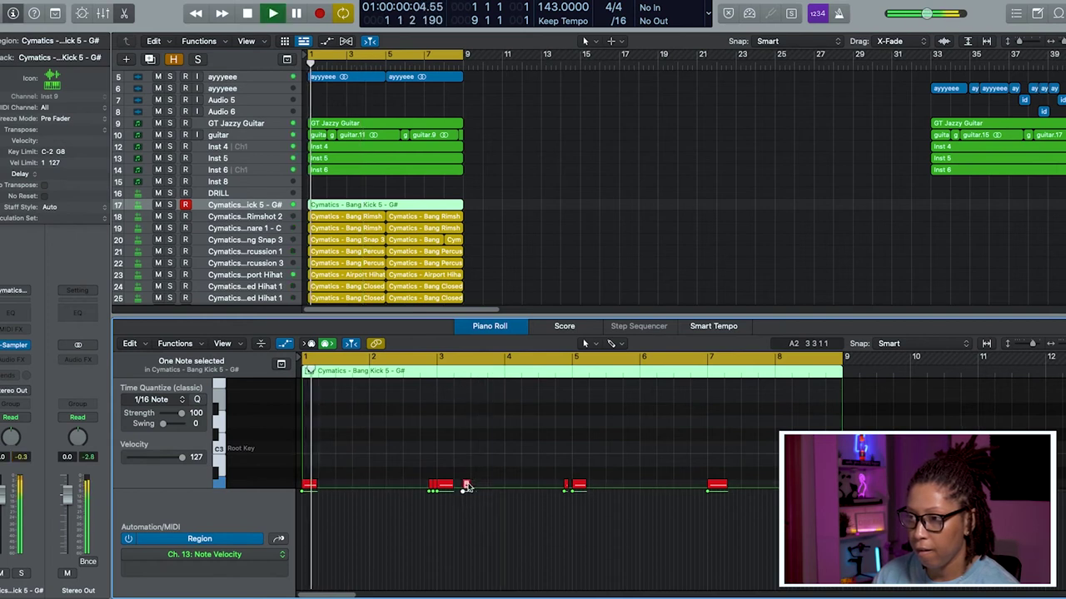
pyautogui.press('a')
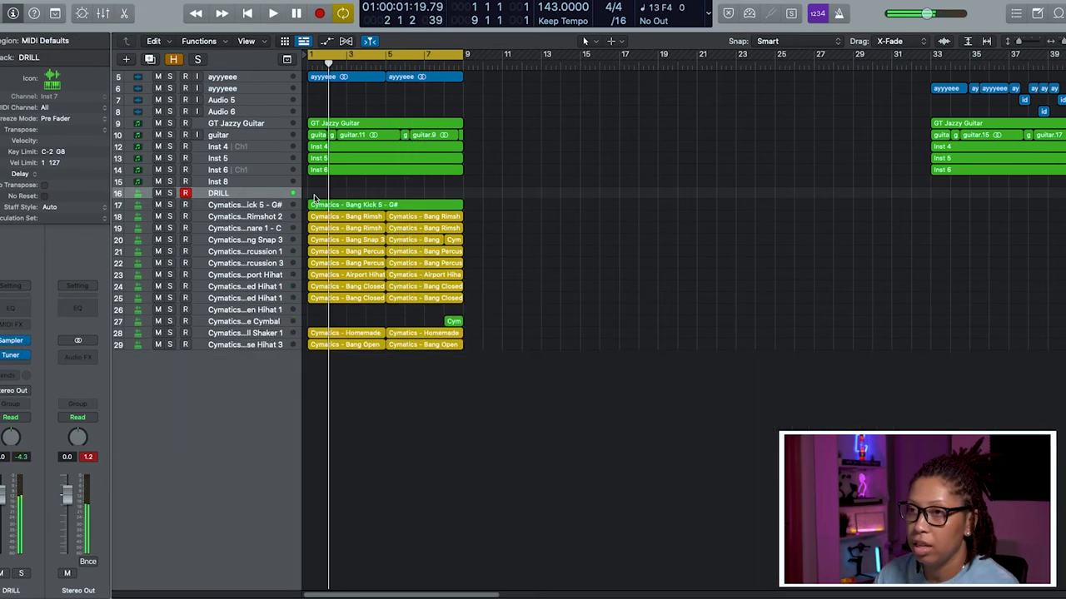
# Step: Check the DRILL sound's pitch in its Tuner and copy the GT Jazzy Guitar region onto the DRILL track at bar 1
pyautogui.click(13, 358)
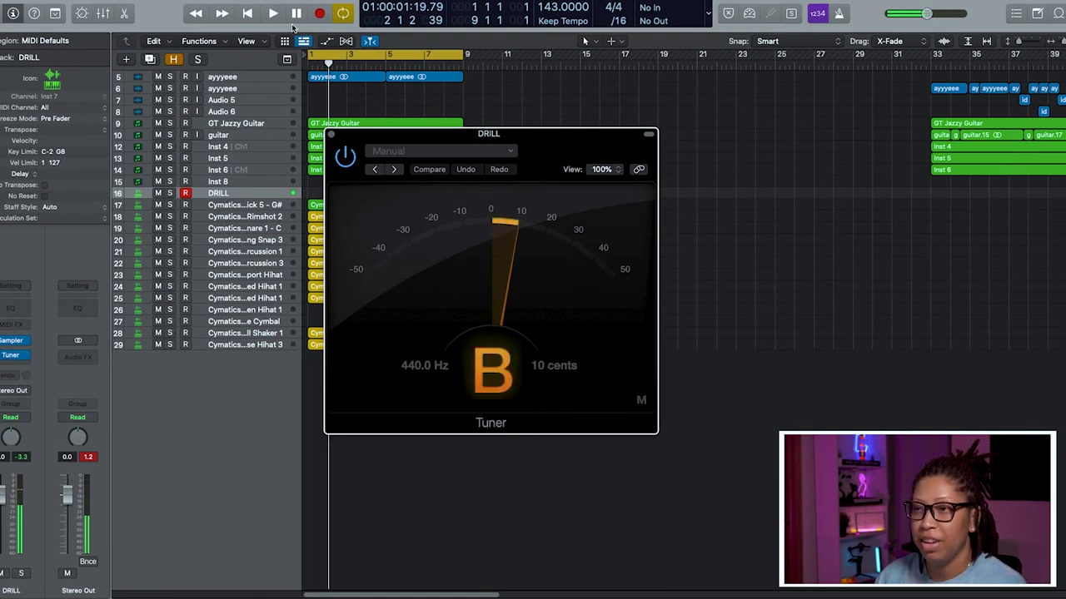
pyautogui.click(331, 134)
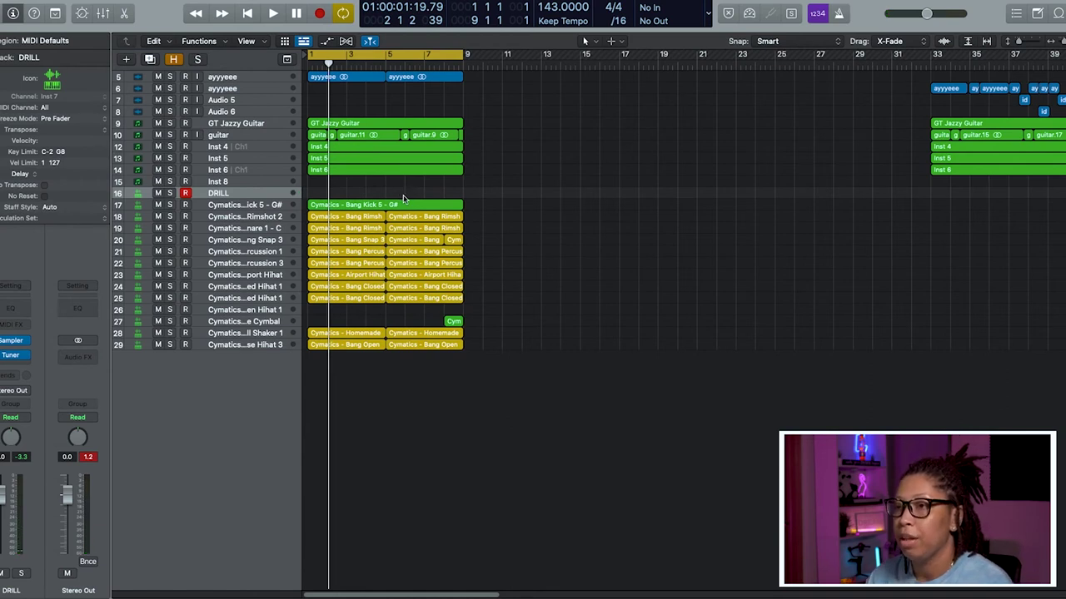
pyautogui.moveTo(333, 123); pyautogui.dragTo(342, 193)
# Step: Open the copied region on the DRILL track and set the velocity of all its notes to 127
pyautogui.doubleClick(342, 193)
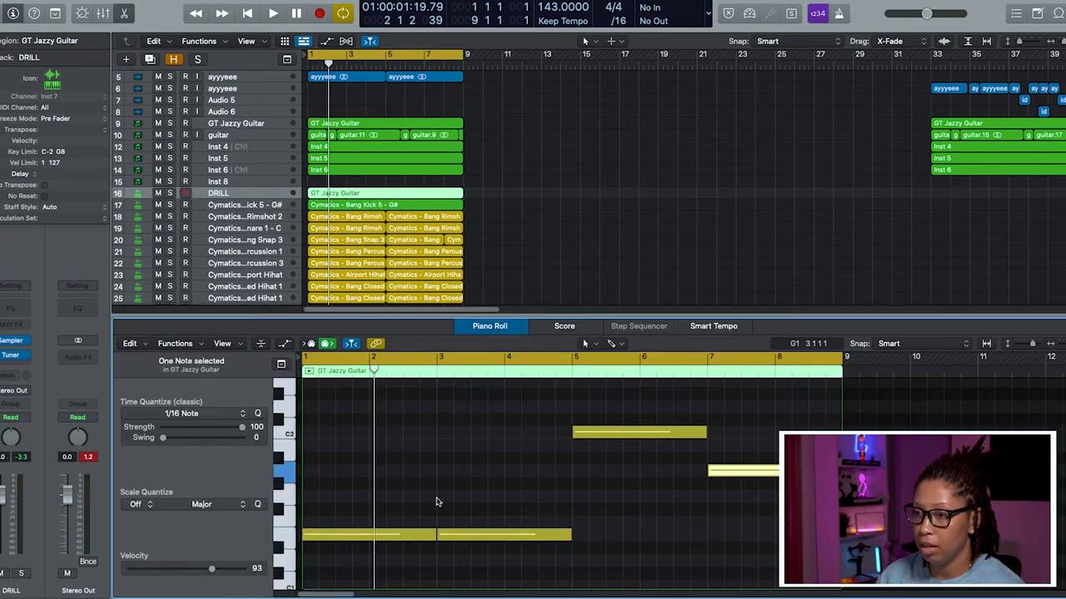
pyautogui.click(504, 551)
pyautogui.press('super+a')
pyautogui.scroll(-5, 595, 502)
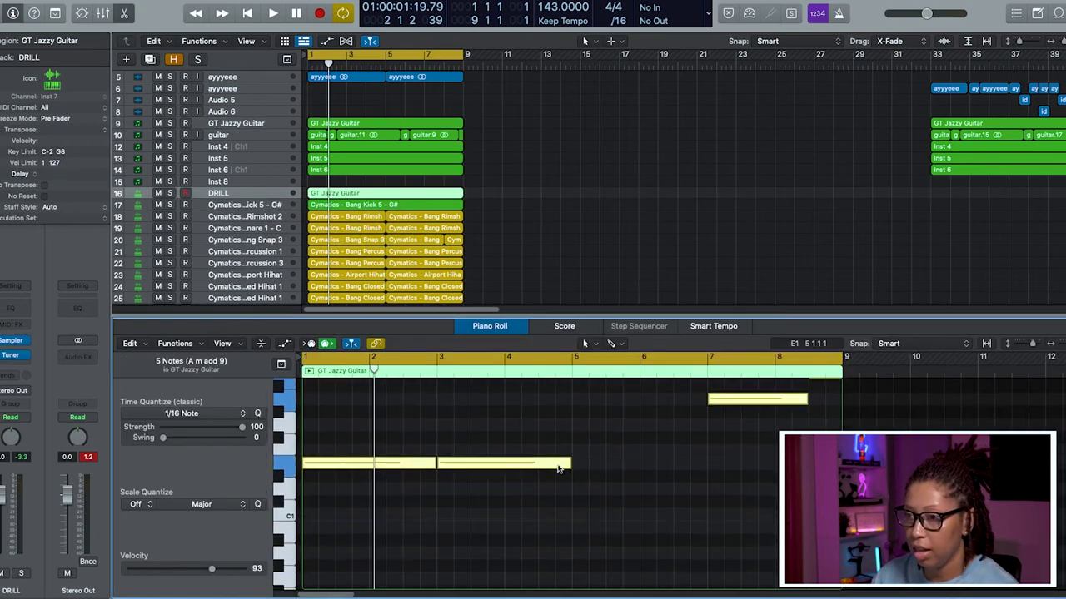
pyautogui.press('a')
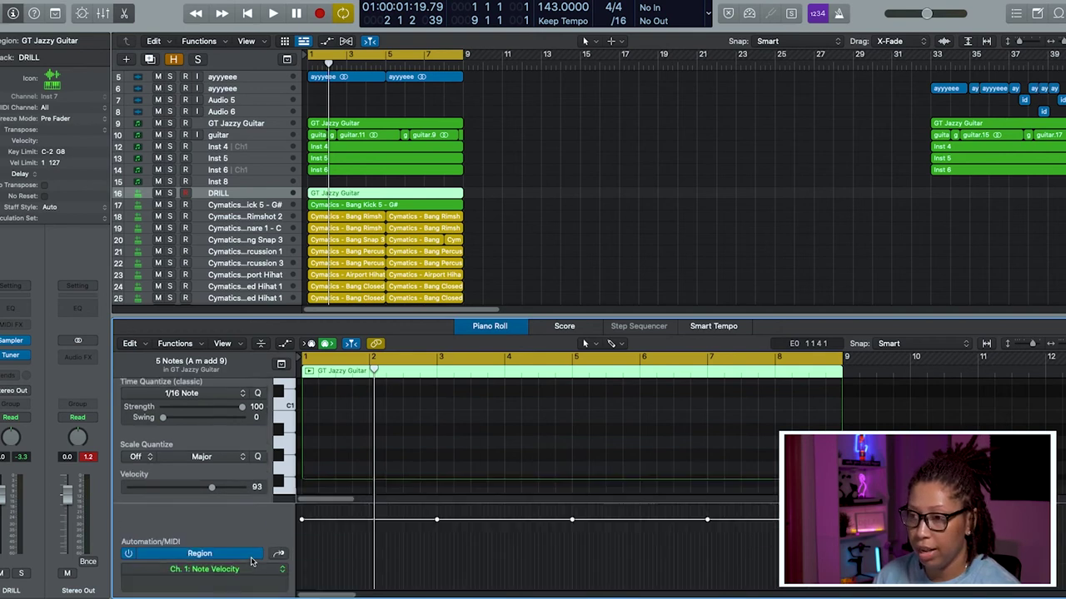
pyautogui.moveTo(405, 519); pyautogui.dragTo(408, 491)
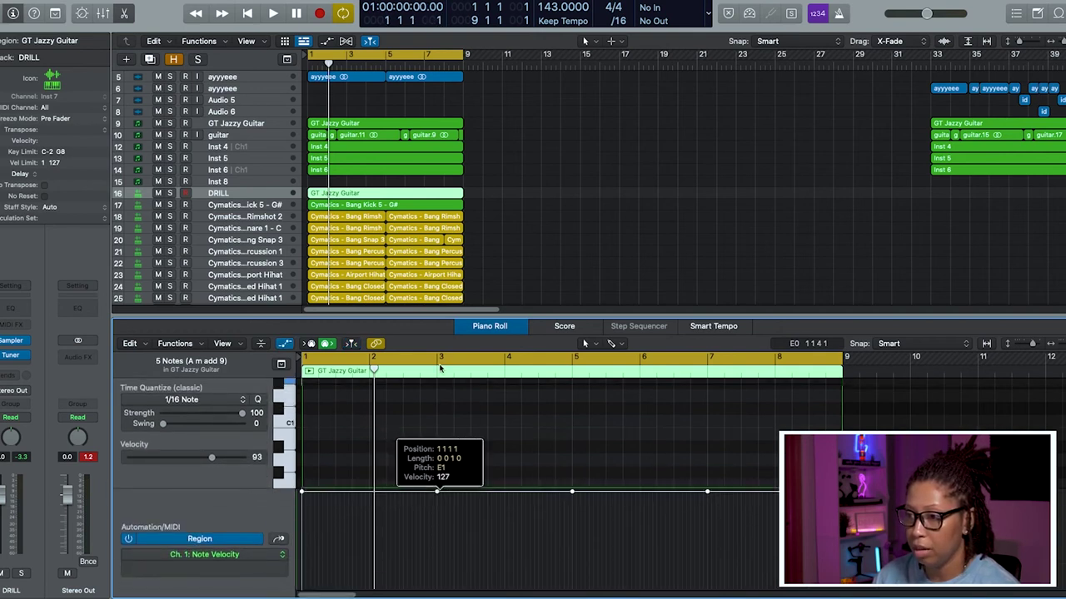
pyautogui.scroll(3, 506, 433)
pyautogui.scroll(1, 506, 433)
pyautogui.click(503, 447)
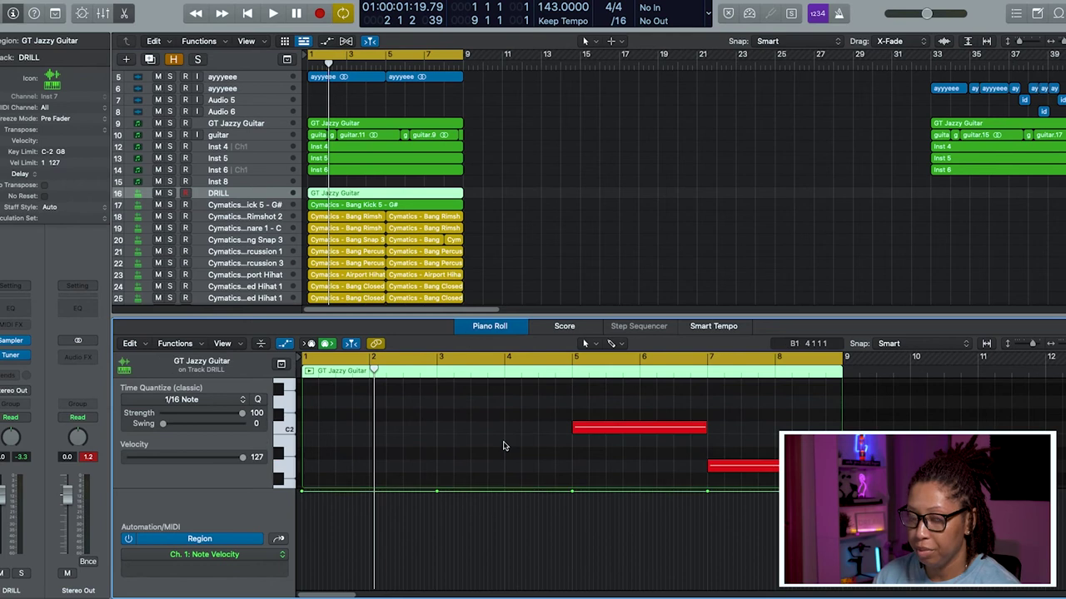
# Step: Hide the velocity automation and transpose all notes of the DRILL region up four octaves
pyautogui.press('super+a')
pyautogui.press('a')
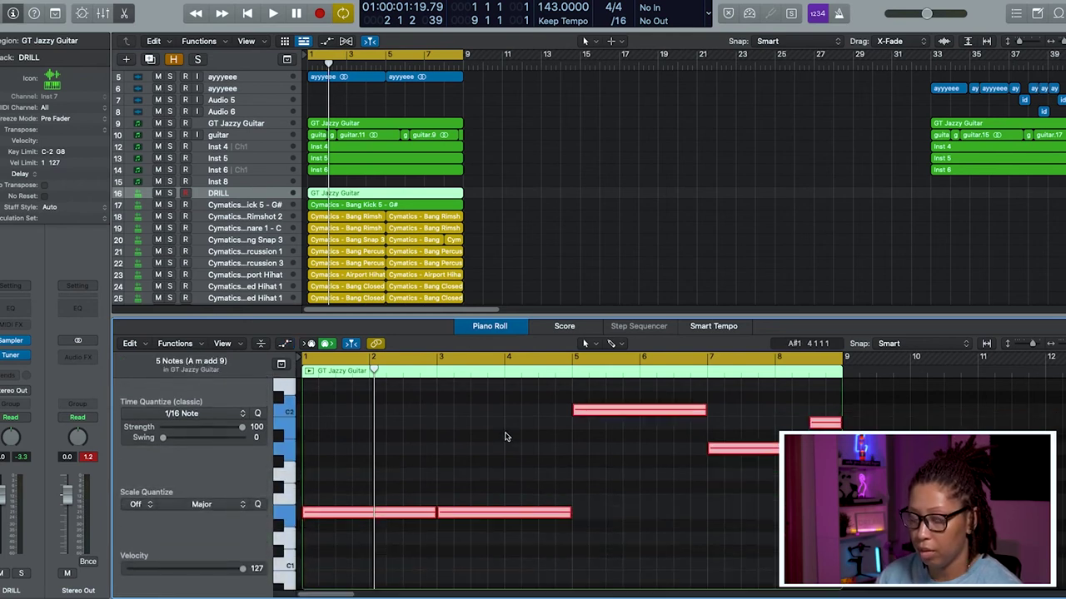
pyautogui.press('Delete')
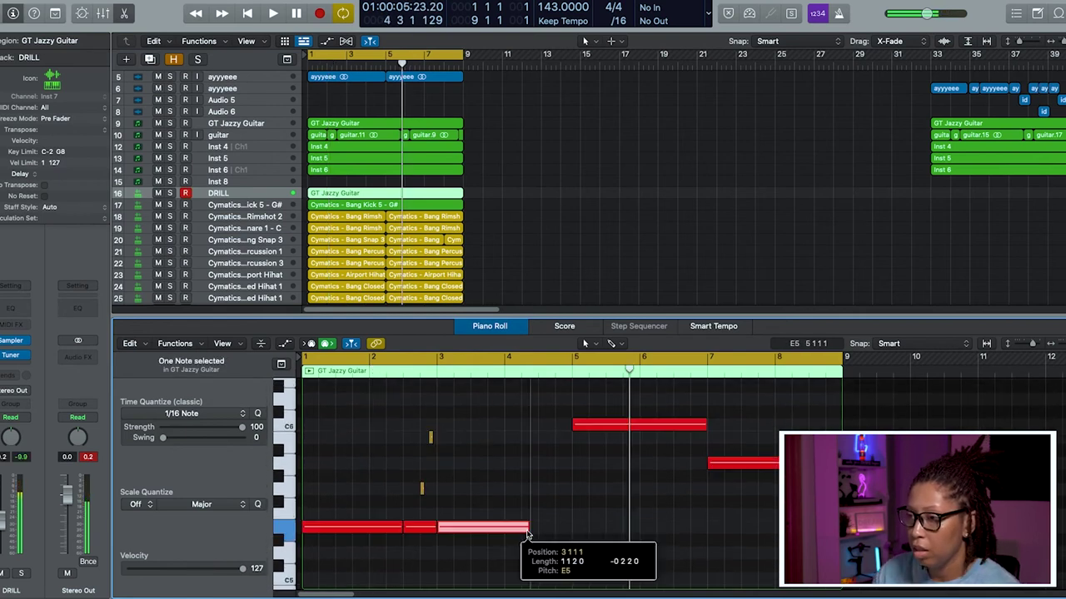
# Step: Extend the note at bar 3 to the start of bar 5 and record extra short notes into the DRILL region
pyautogui.moveTo(527, 535); pyautogui.dragTo(573, 536)
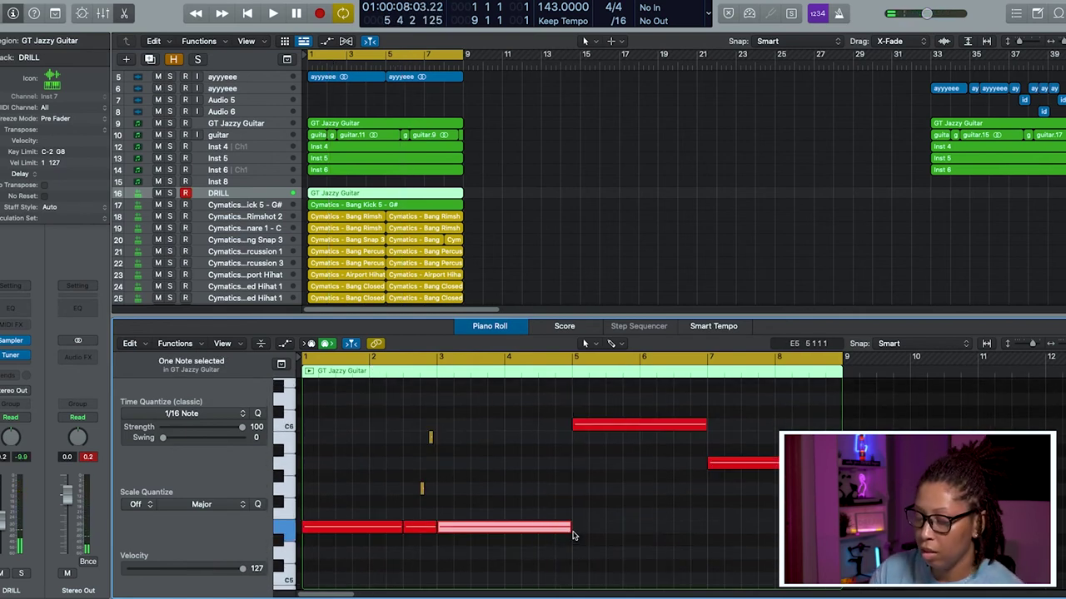
pyautogui.press('r')
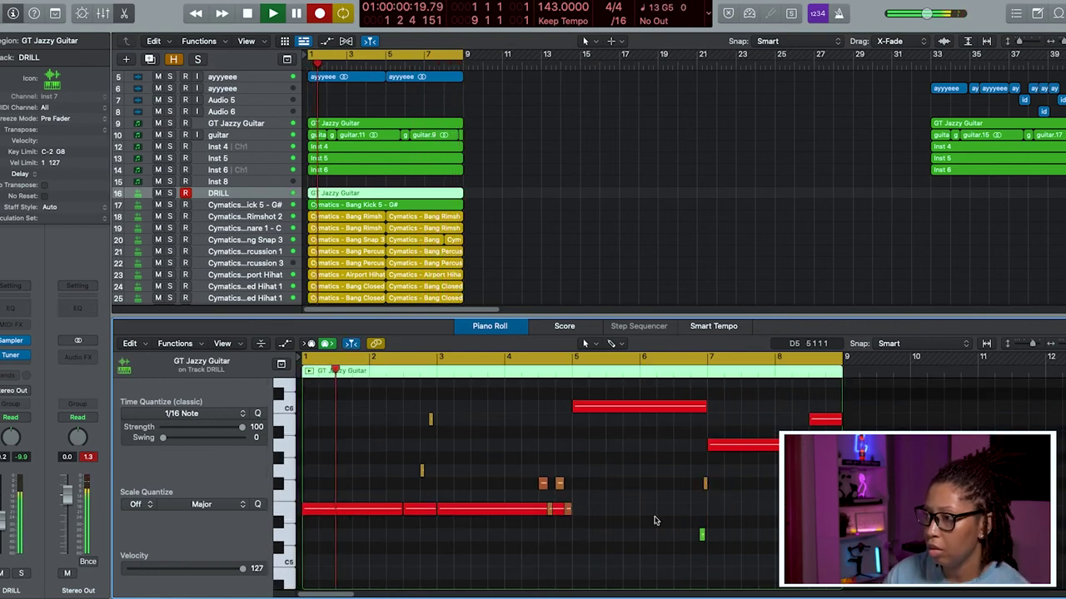
pyautogui.press('space')
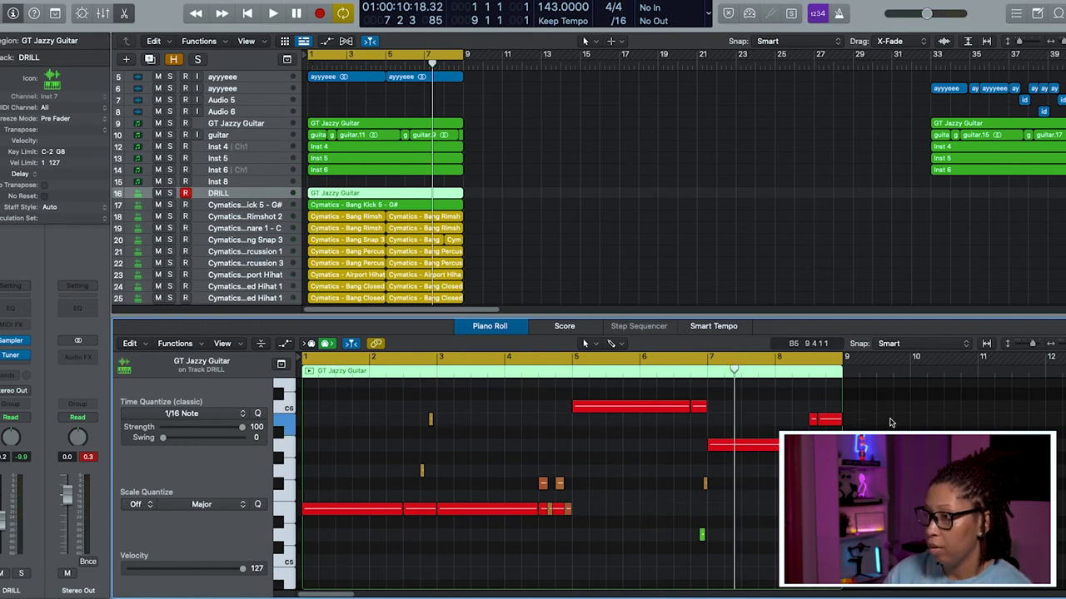
# Step: Transpose the long DRILL notes in bars 5 to 8 and bars 1 to 4 down one octave and play the loop
pyautogui.moveTo(785, 426); pyautogui.dragTo(596, 408)
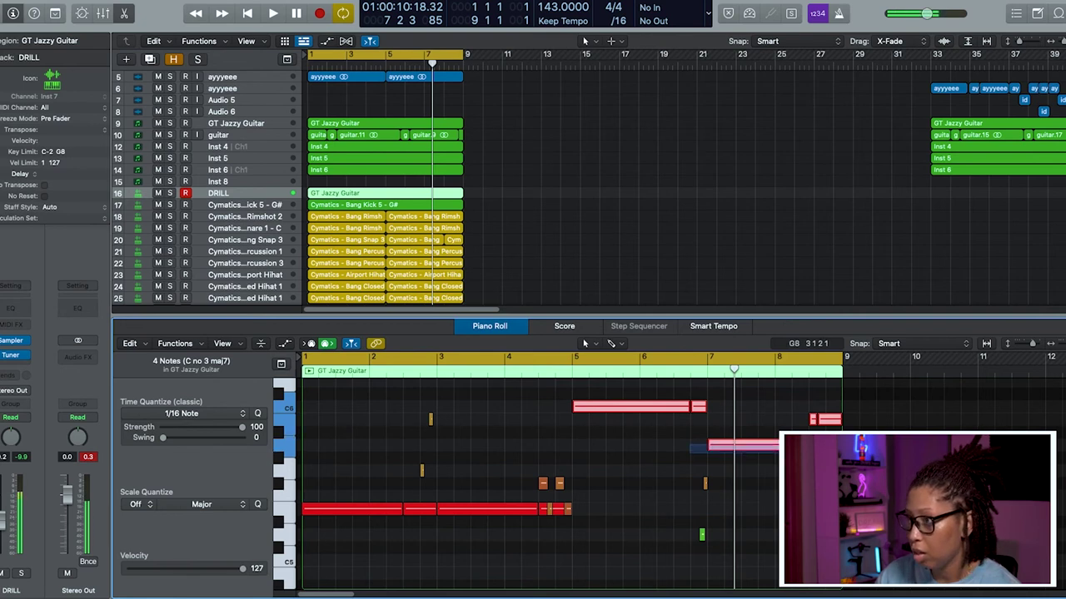
pyautogui.hotkey('alt', 'shift', 'Down')
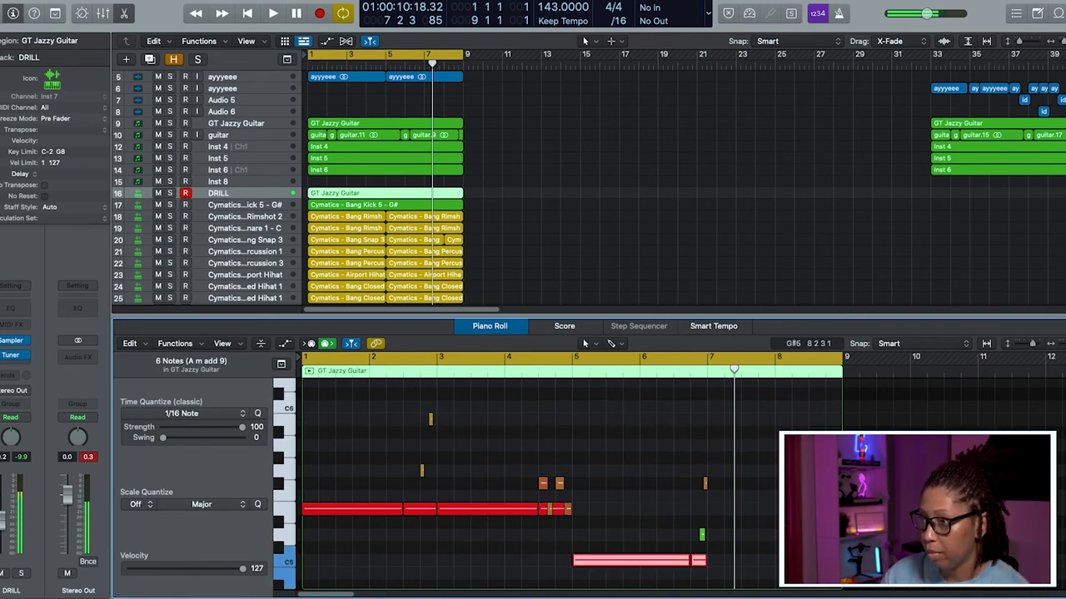
pyautogui.click(448, 514)
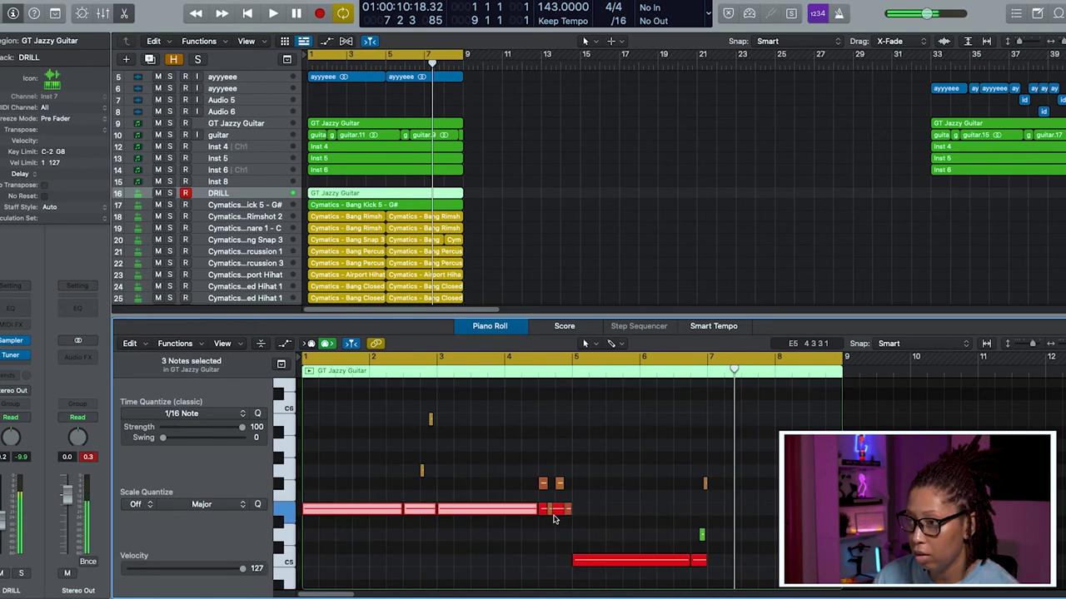
pyautogui.keyDown('shift'); pyautogui.click(558, 511); pyautogui.keyUp('shift')
pyautogui.press('Delete')
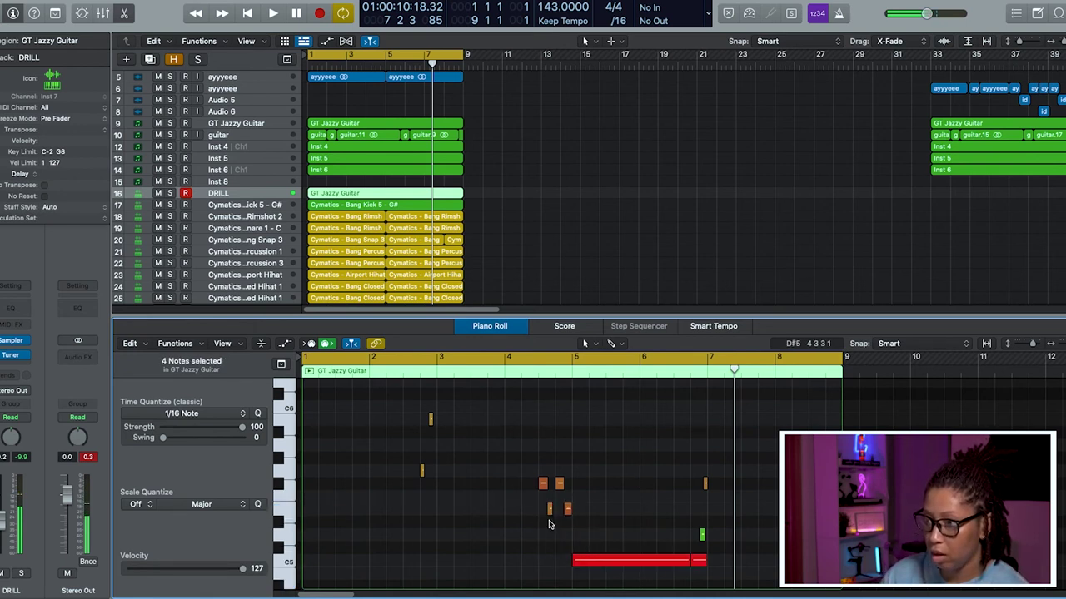
pyautogui.scroll(-5, 548, 524)
pyautogui.press('space')
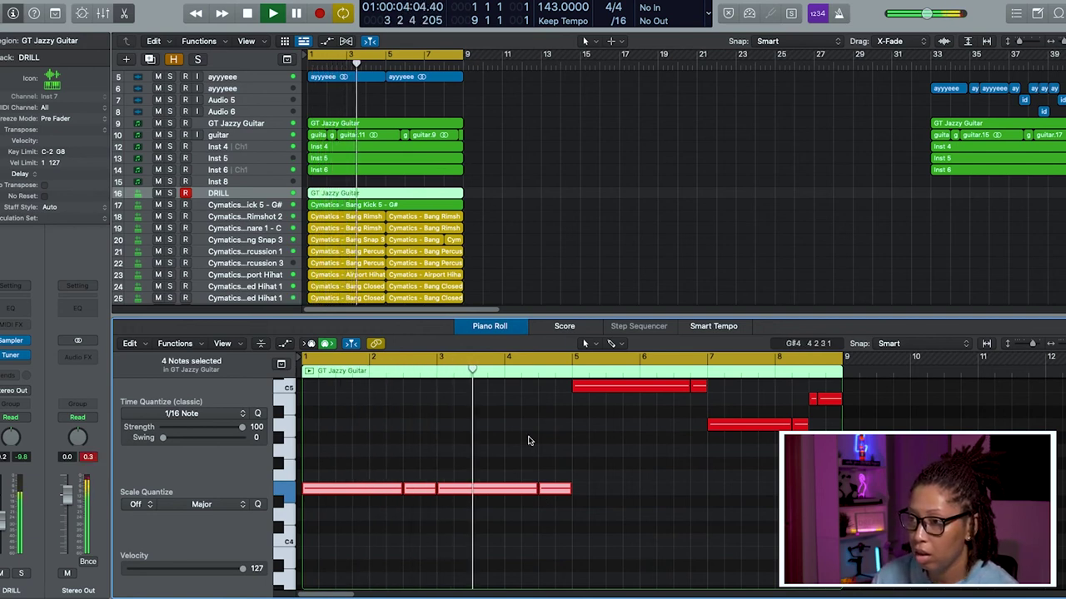
# Step: Lower the long DRILL notes in bars 5 to 8 by another octave while the loop plays
pyautogui.scroll(4, 529, 449)
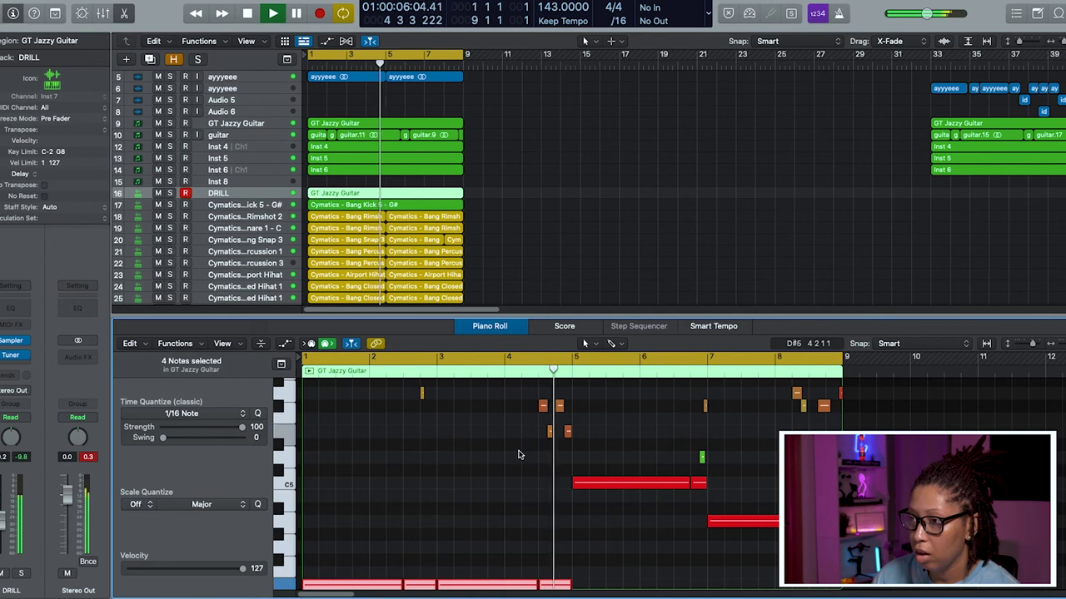
pyautogui.click(537, 466)
pyautogui.scroll(-2, 541, 468)
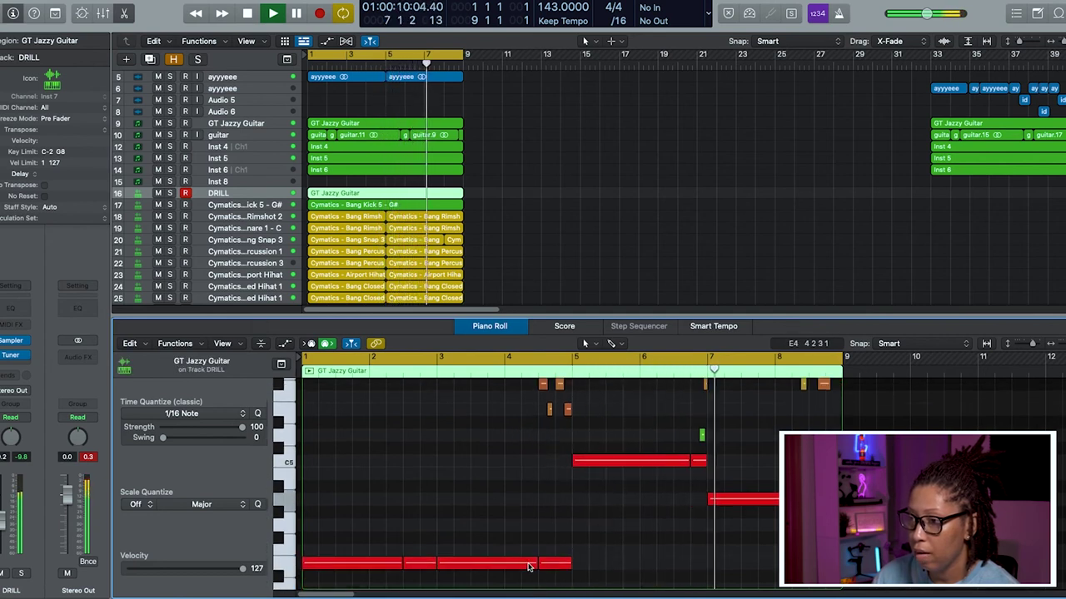
pyautogui.scroll(4, 666, 504)
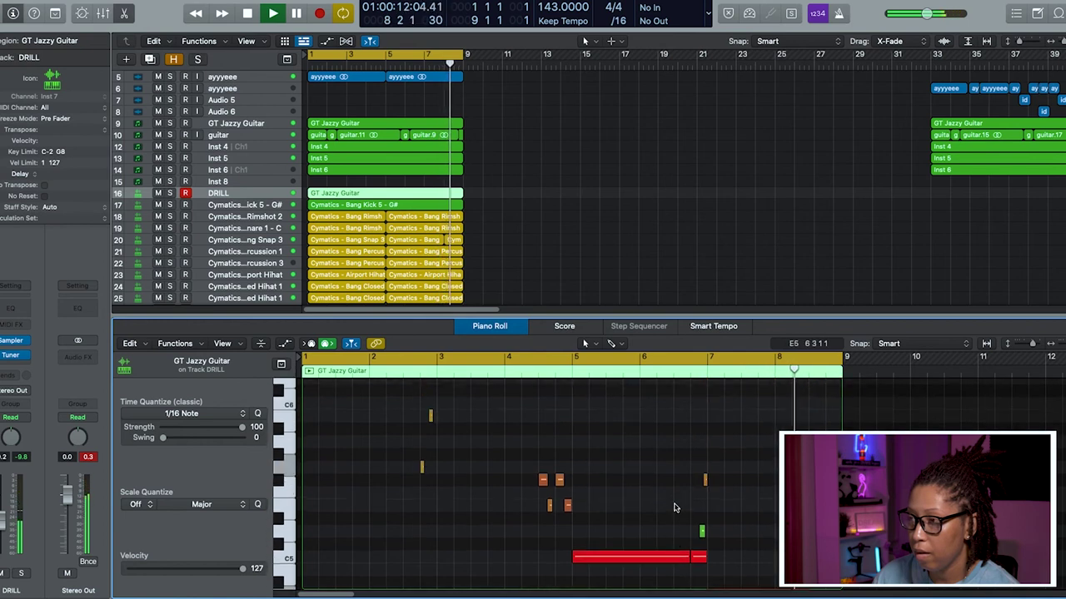
pyautogui.scroll(-7, 499, 449)
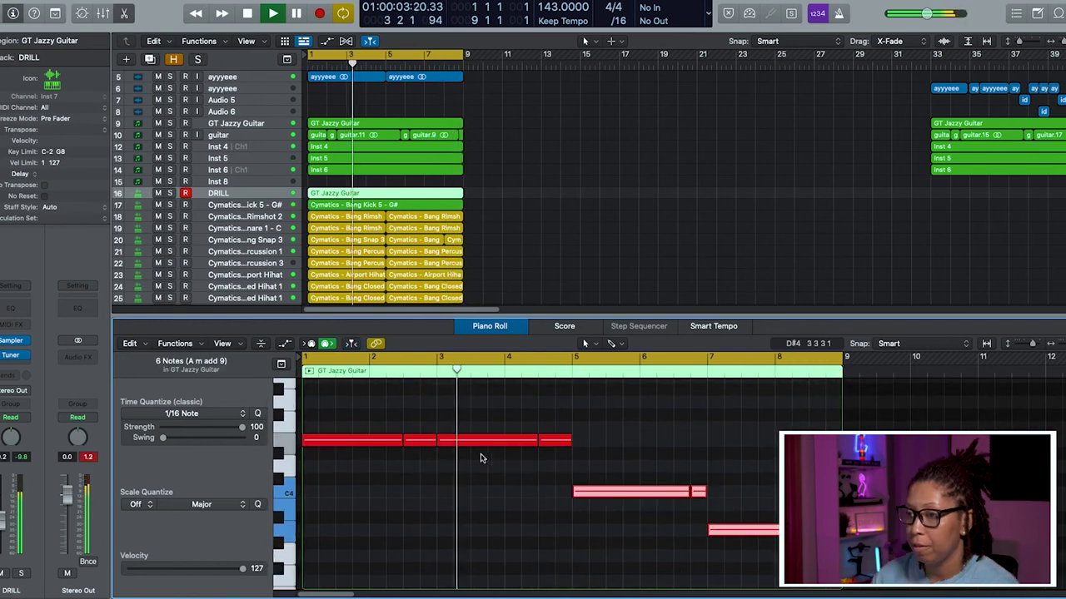
# Step: Raise the third short note at the end of bar 4 to A5, lower the last one to D5, and play the loop
pyautogui.scroll(5, 533, 464)
pyautogui.click(534, 371)
pyautogui.press('space')
pyautogui.moveTo(562, 431); pyautogui.dragTo(563, 391)
pyautogui.moveTo(565, 453); pyautogui.dragTo(566, 479)
pyautogui.press('space')
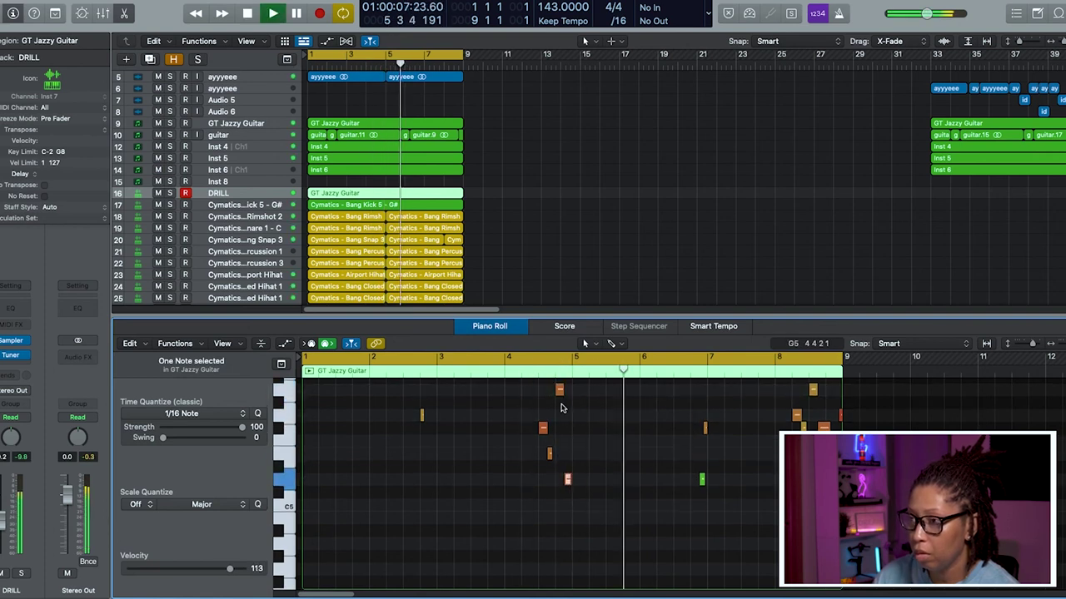